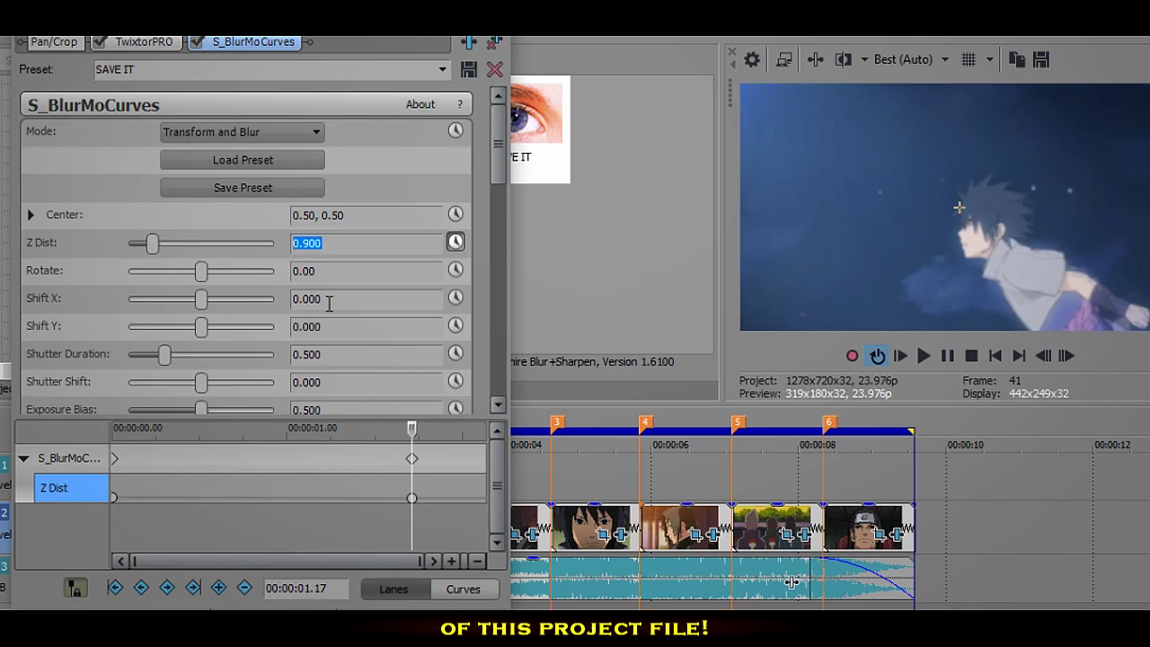
Keyframe a lower Z Dist at 00:00:02.03 on the first clip and change the fade type of its 00:00:01.17 keyframe
drag(148, 246, 129, 243)
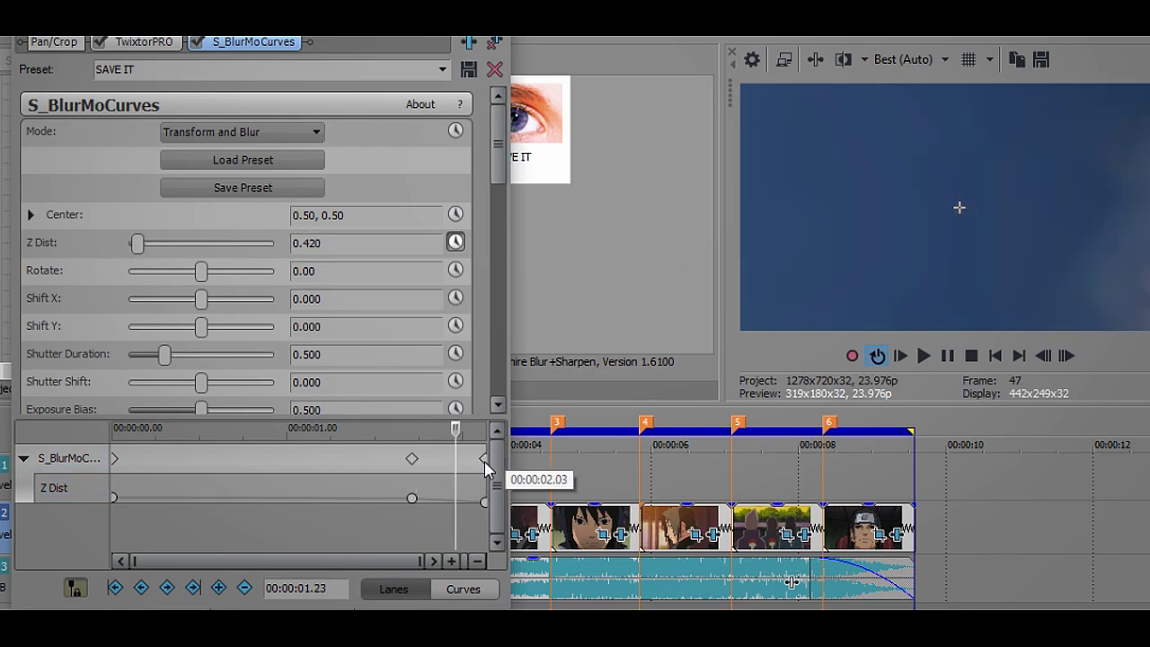
right_click(414, 499)
click(462, 389)
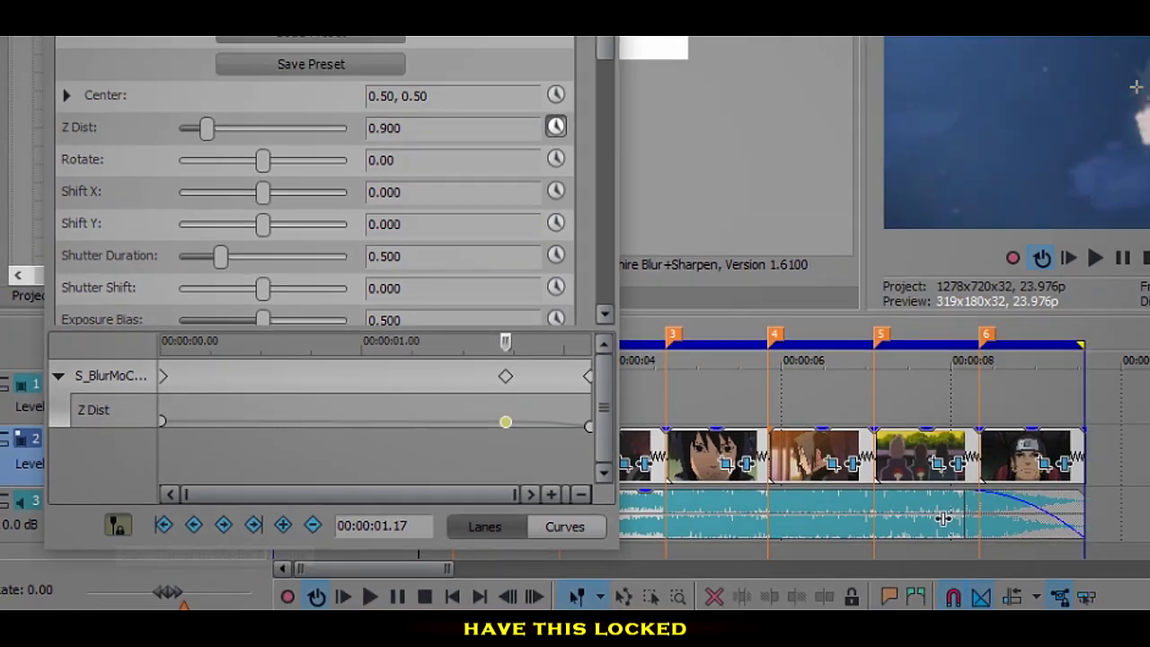
click(455, 45)
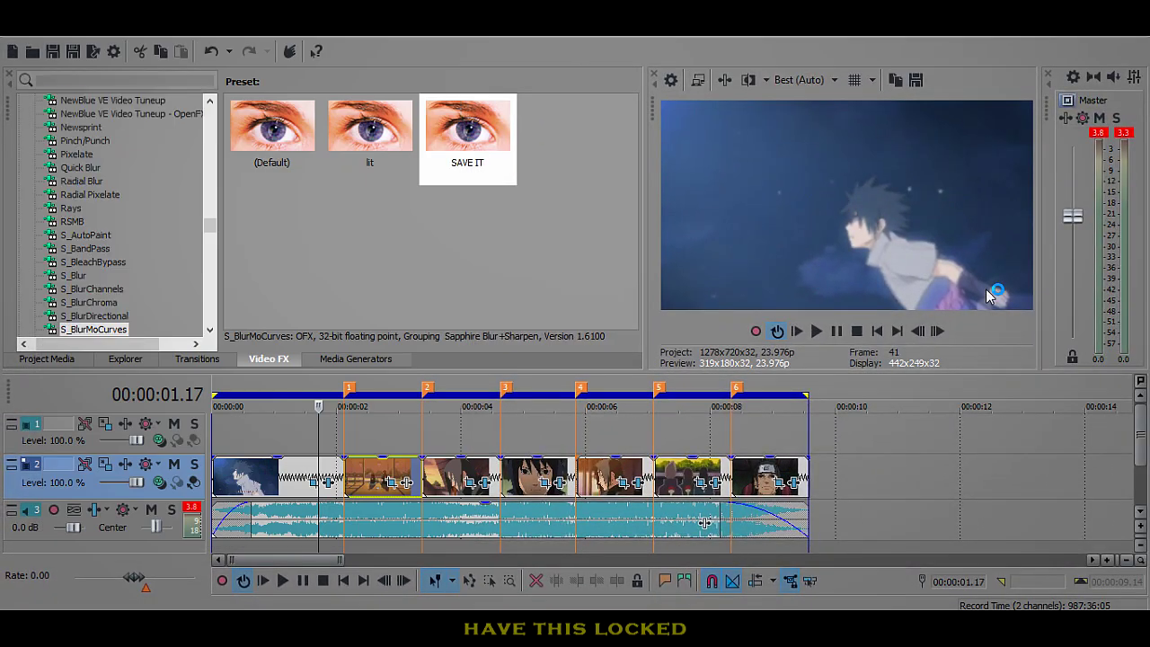
click(817, 332)
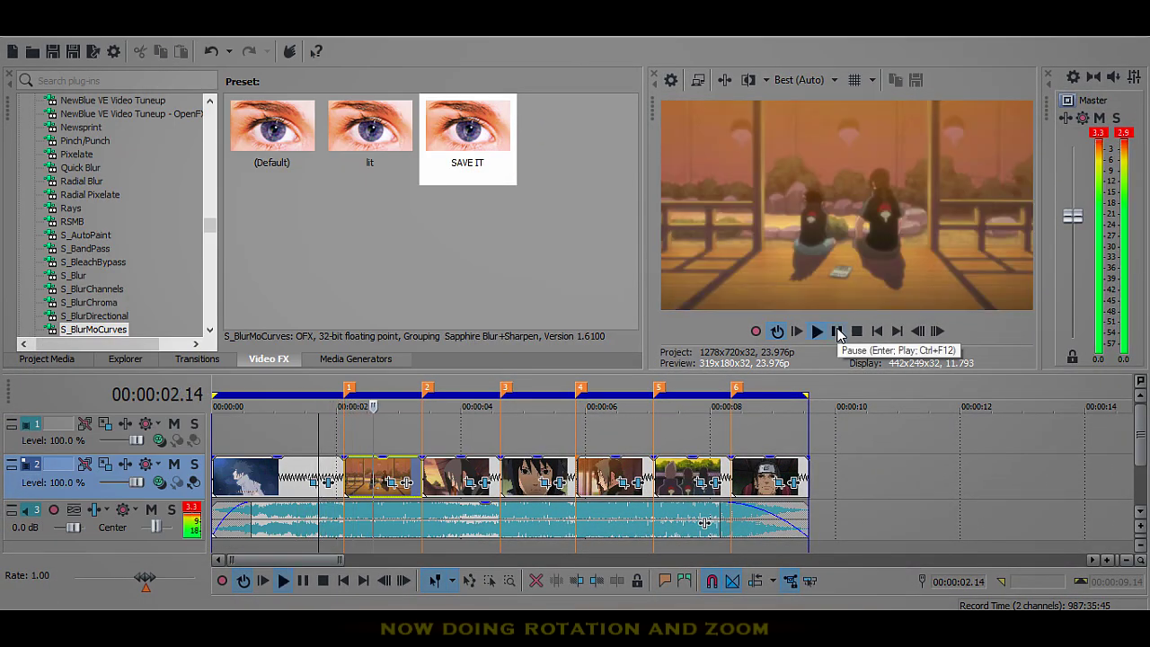
click(836, 332)
Apply the SAVE IT preset of S_BlurMoCurves to the second clip with Z Dist 0.5 and Rotate -120
drag(458, 126, 358, 492)
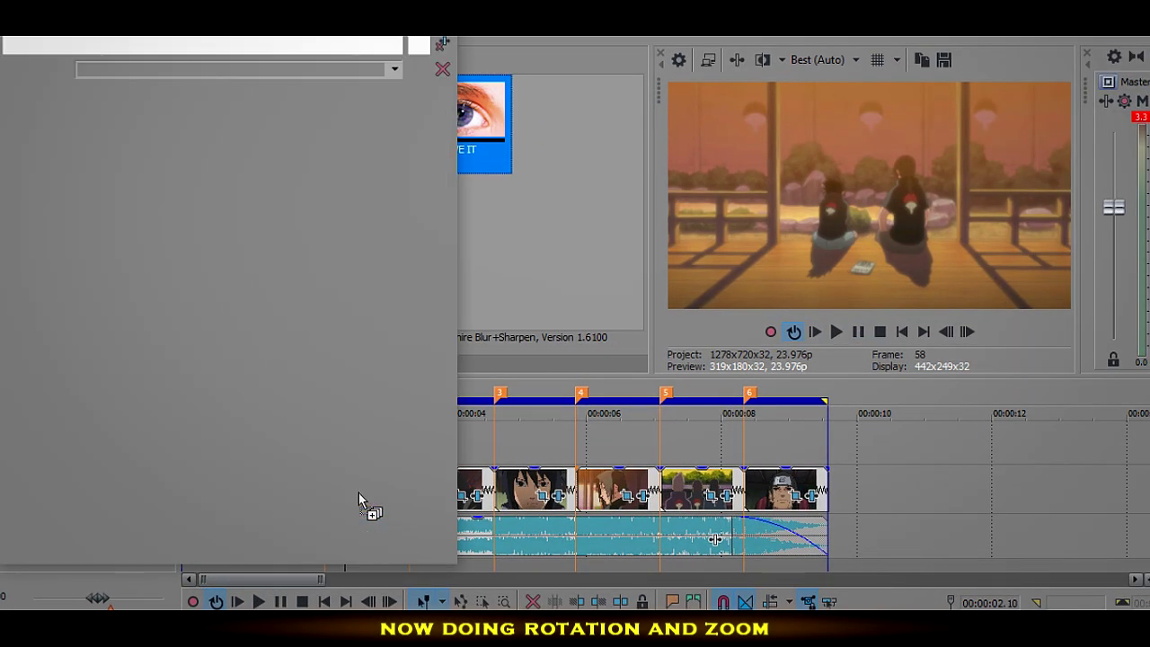
click(287, 228)
text(0.5)
key(Return)
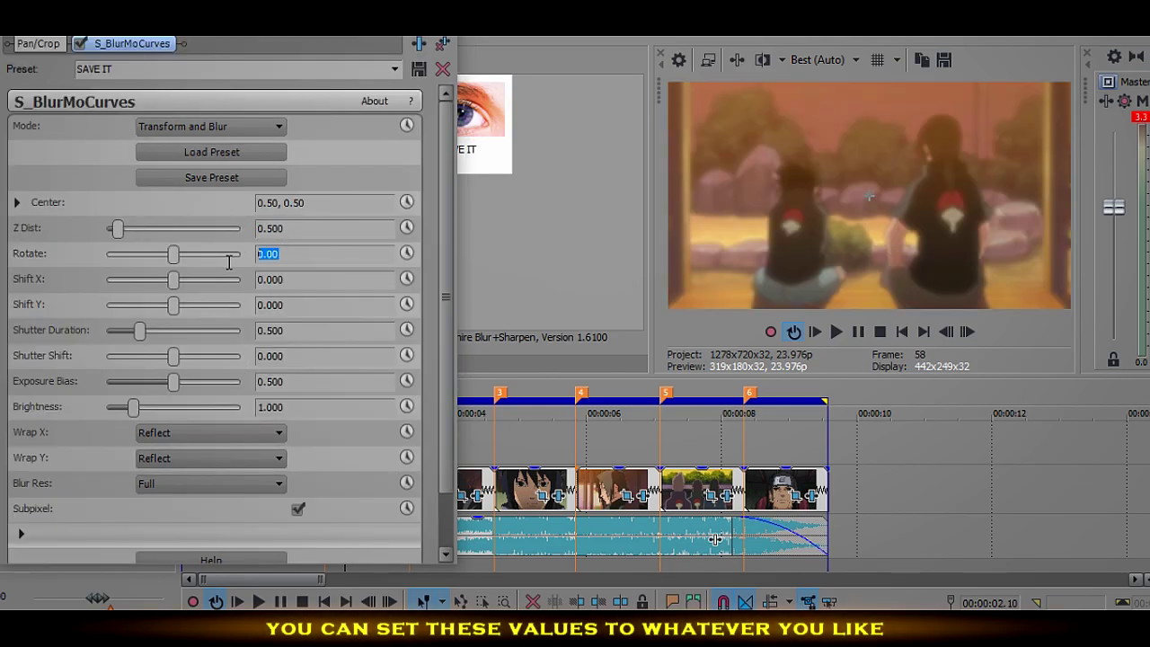
text(-120)
key(Return)
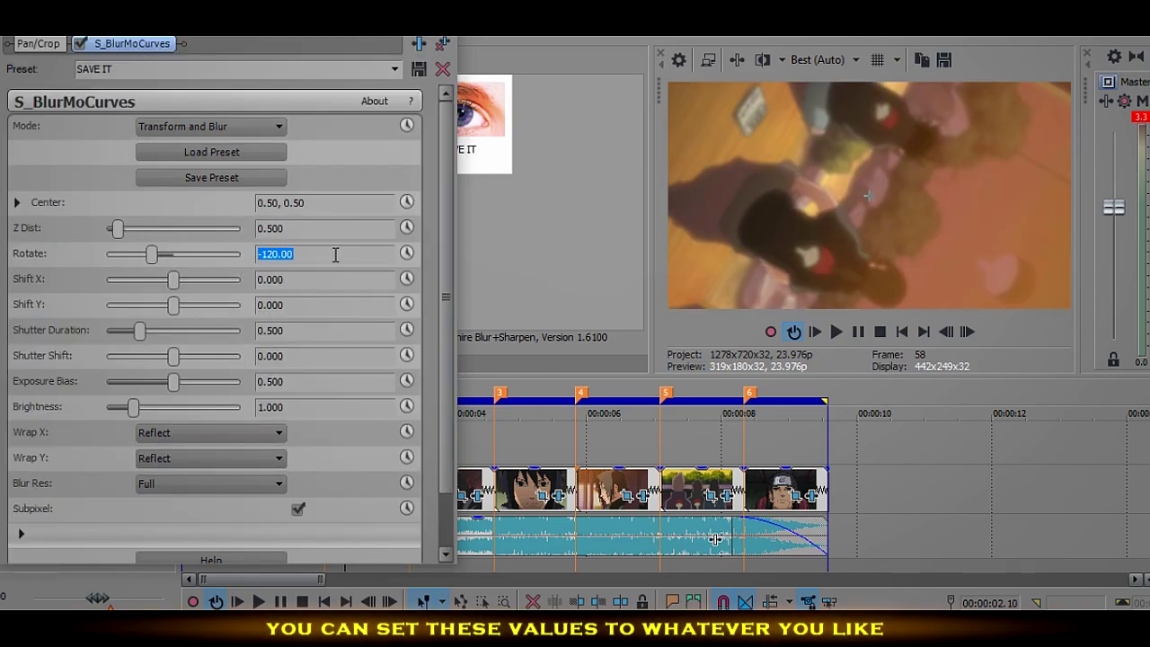
Animate Rotate and Z Dist, bringing Rotate to 0 at the clip's end and giving its first keyframe a Fast Fade
click(406, 256)
mouse_move(272, 2)
mouse_down()
mouse_move(272, 98)
mouse_move(278, 16)
mouse_up()
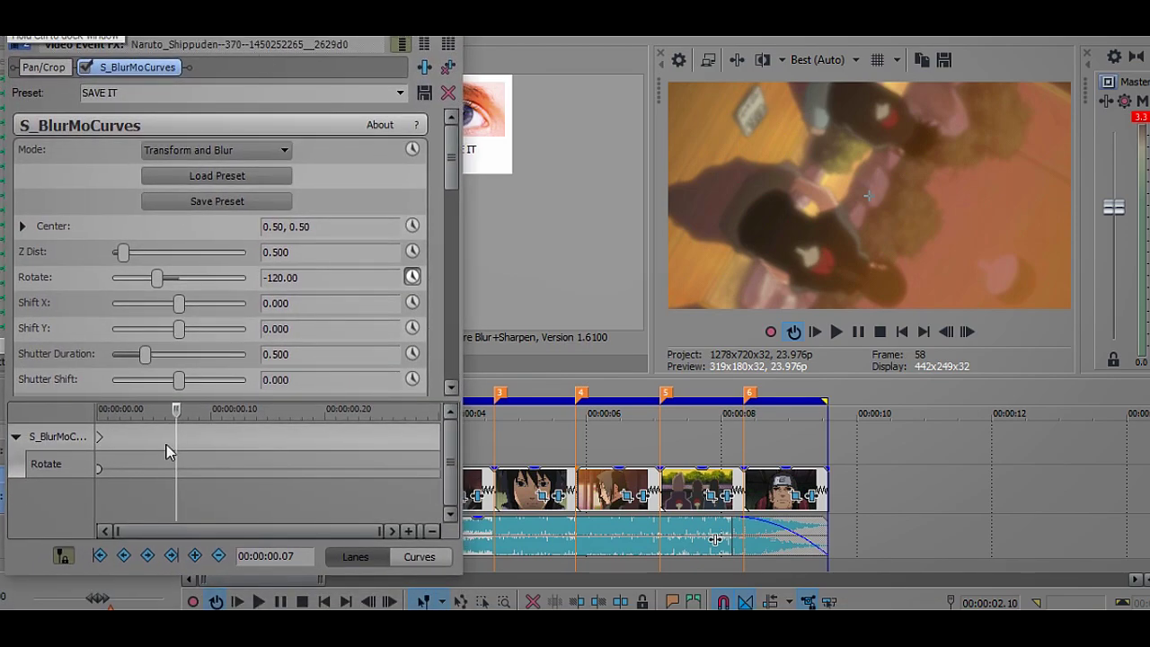
click(412, 251)
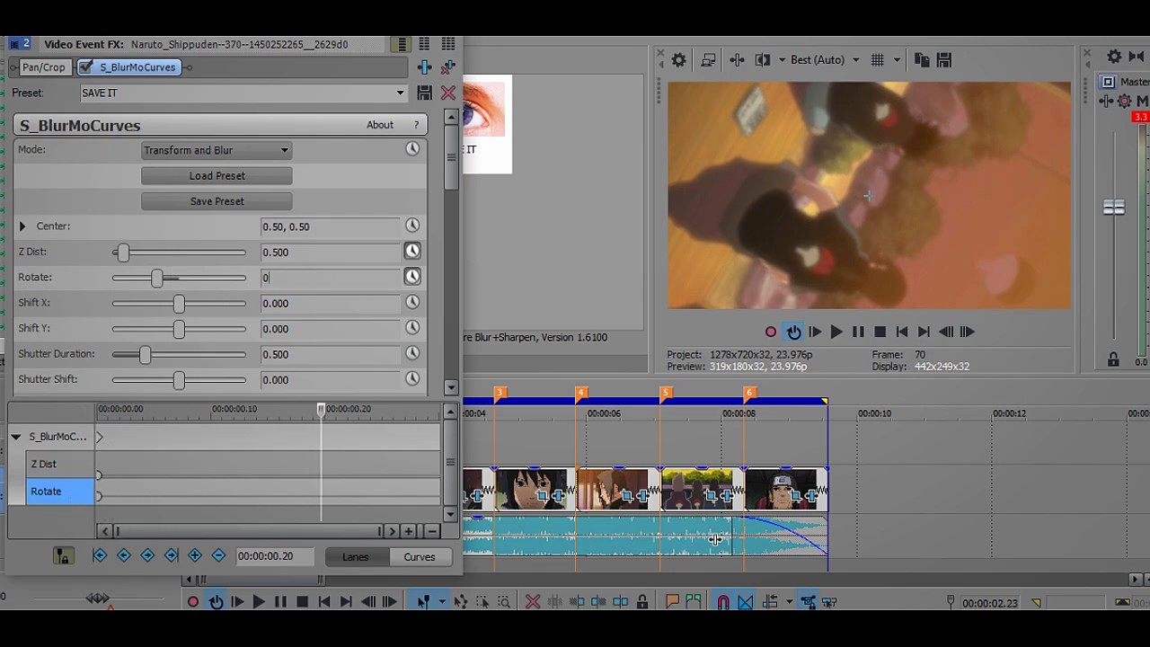
text(0)
key(Return)
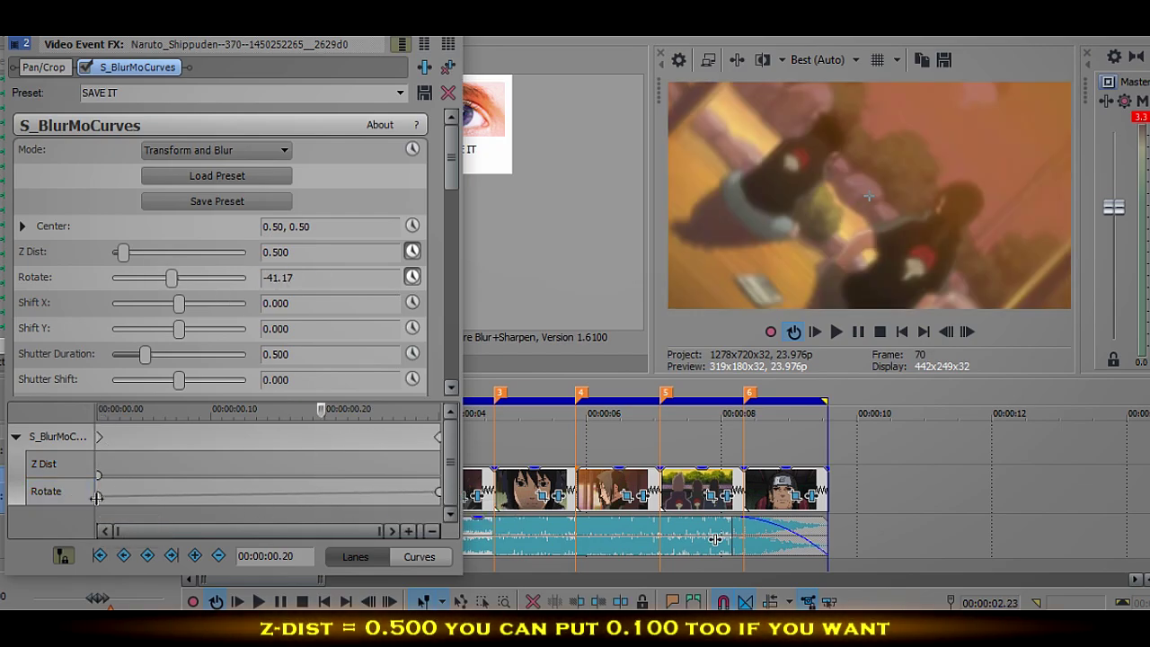
right_click(98, 495)
click(165, 378)
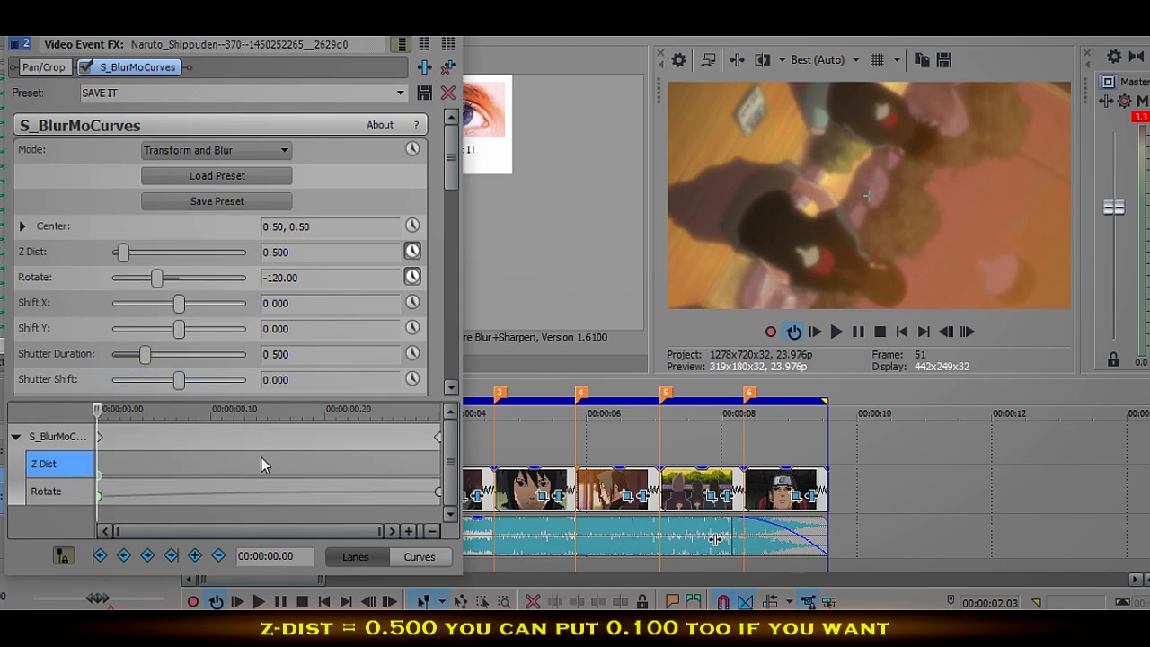
Add a Z Dist keyframe of 1 at 00:00:00.15 and set the first Z Dist keyframe to Fast Fade
click(263, 463)
text(1)
key(Return)
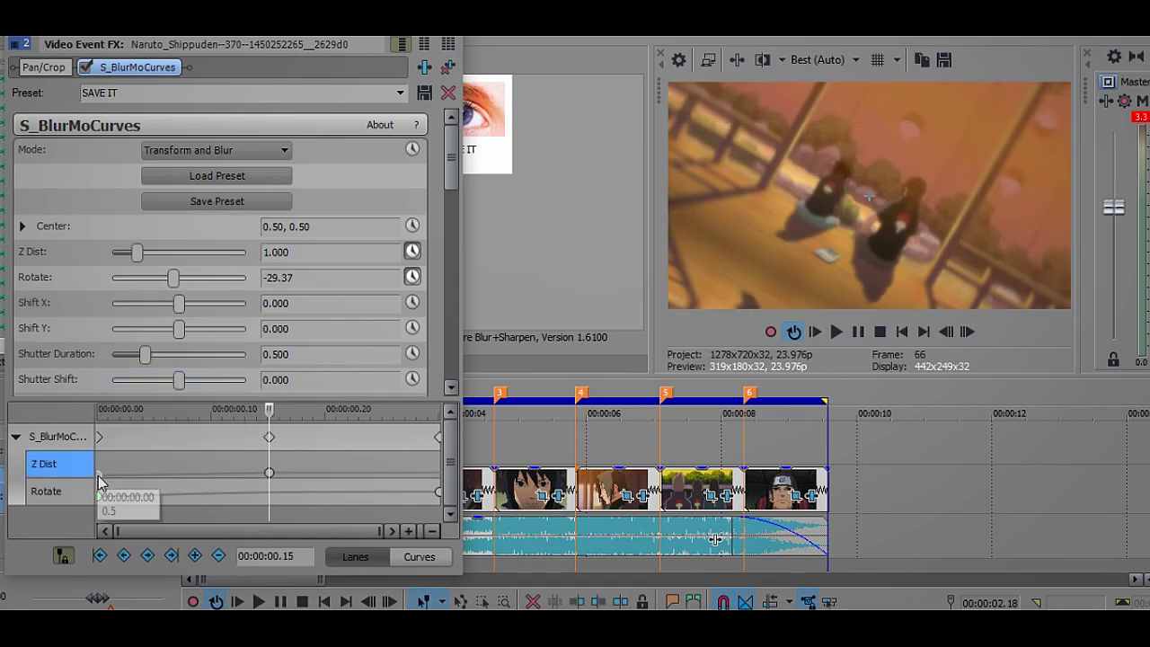
right_click(99, 483)
click(159, 374)
Try a Z Dist keyframe of 0.654 and 0.5 at 00:00:00.21, and delete that keyframe
click(338, 462)
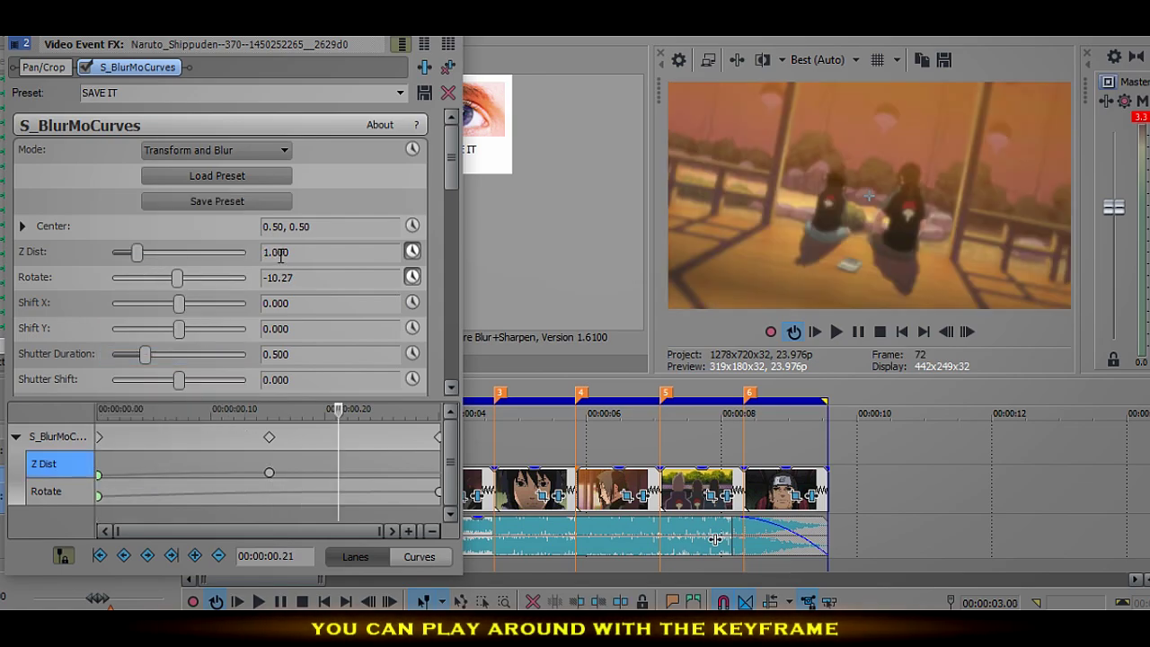
text(0.654)
key(Return)
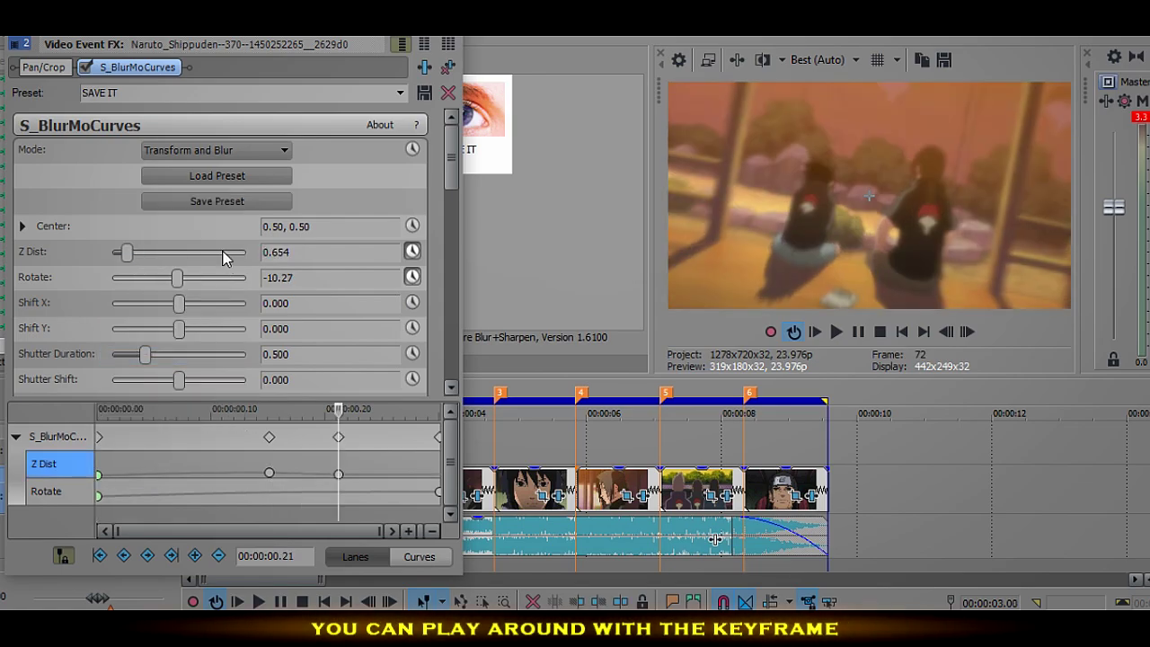
text(0.5)
key(Return)
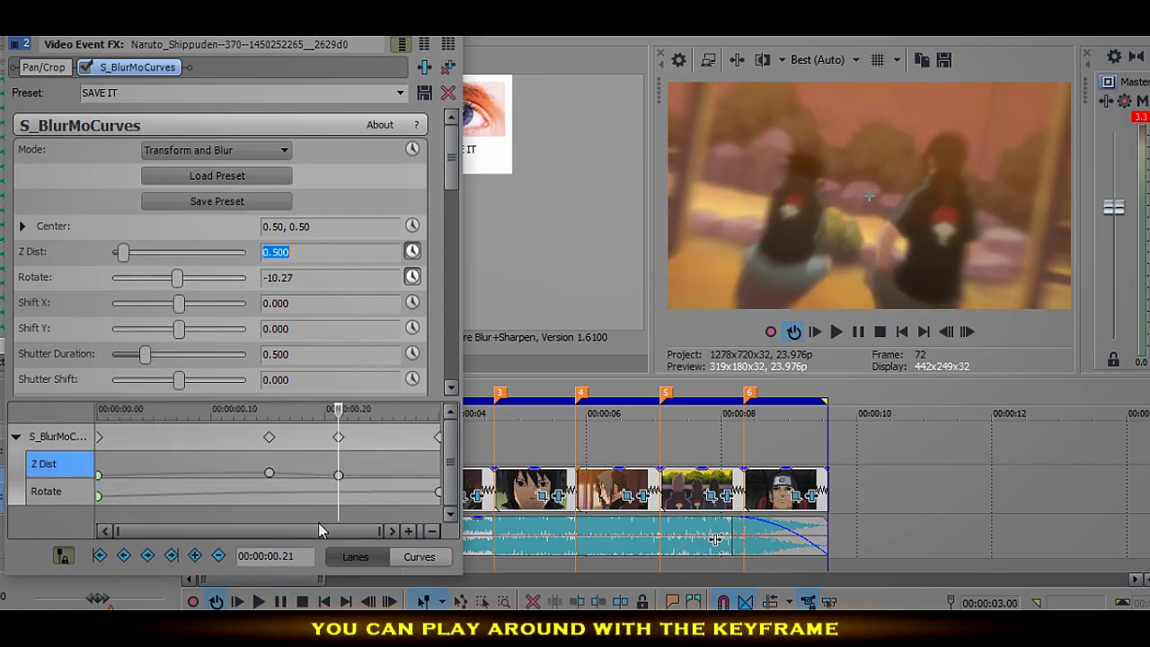
click(337, 475)
key(Delete)
Change the fade type of the Z Dist keyframe at 00:00:00.15 and play back the second clip
right_click(272, 474)
click(370, 368)
click(101, 499)
click(837, 332)
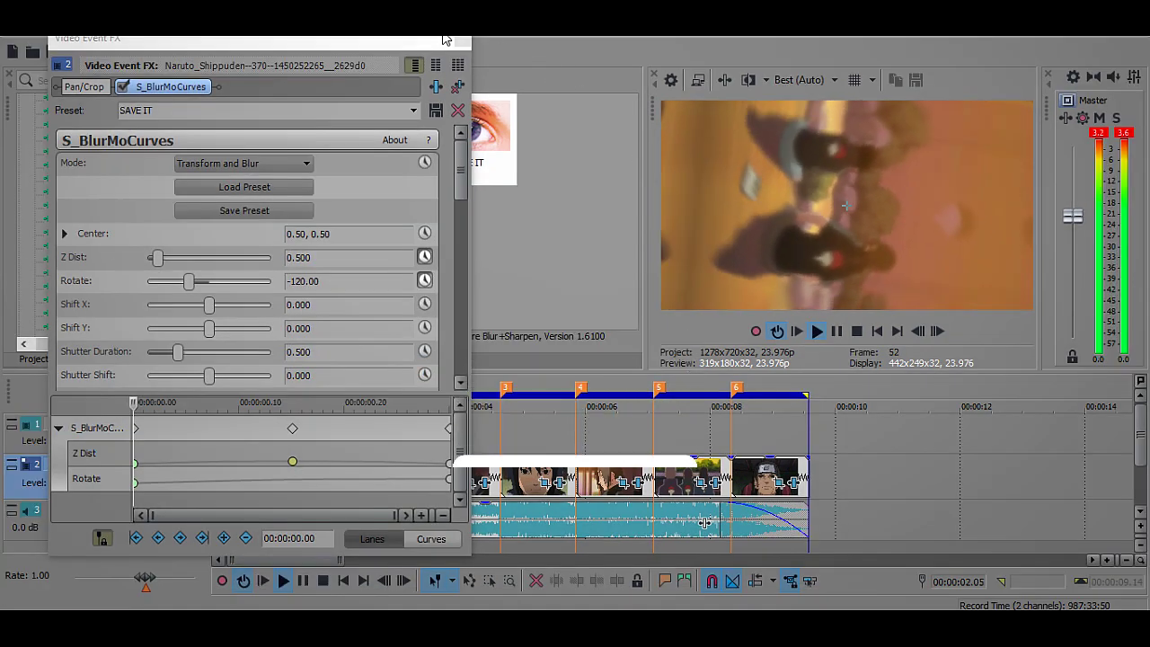
click(465, 41)
click(797, 331)
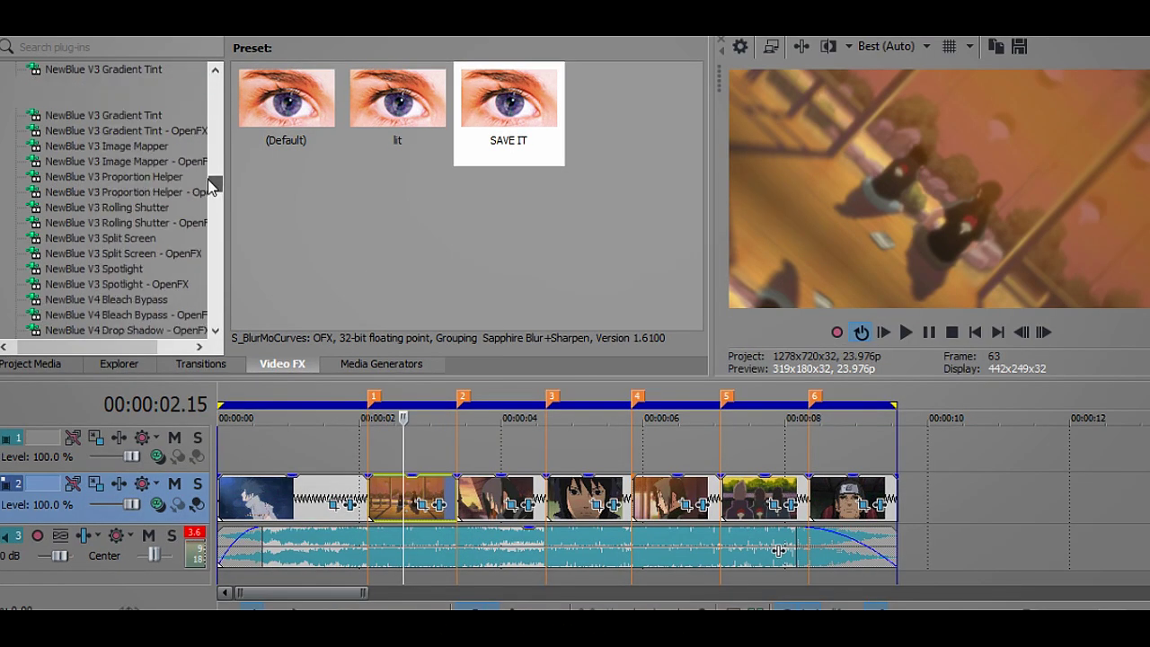
Apply the norm preset of BCC Spiral Blur to the second clip
drag(211, 186, 210, 134)
scroll(141, 214, up, 6)
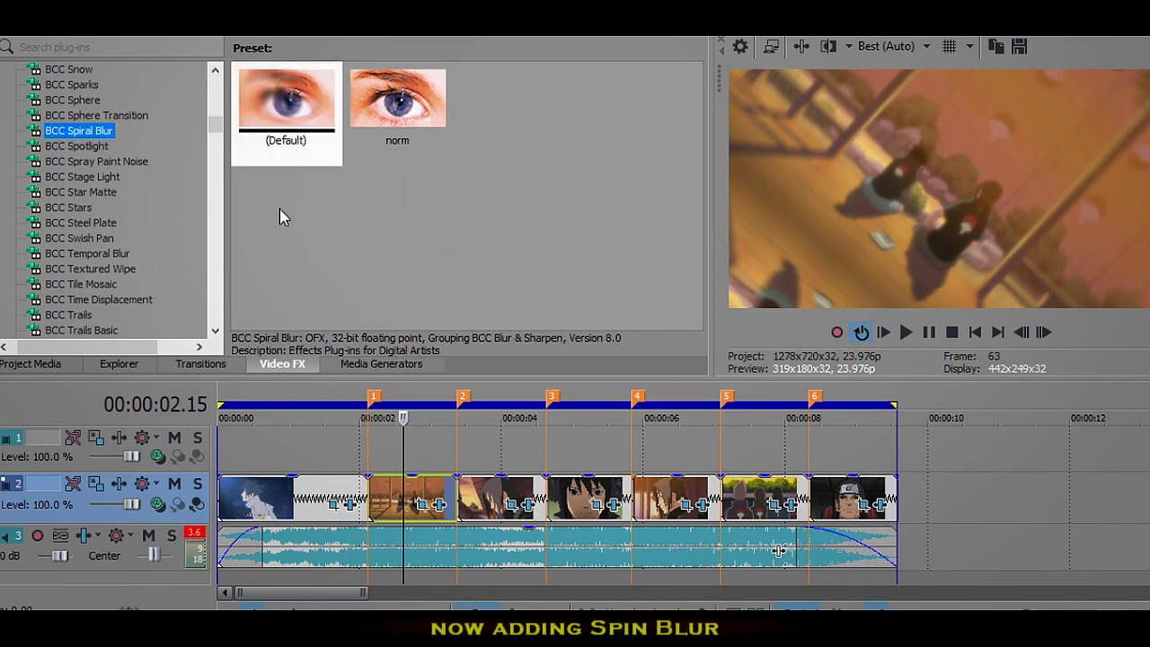
drag(377, 123, 410, 500)
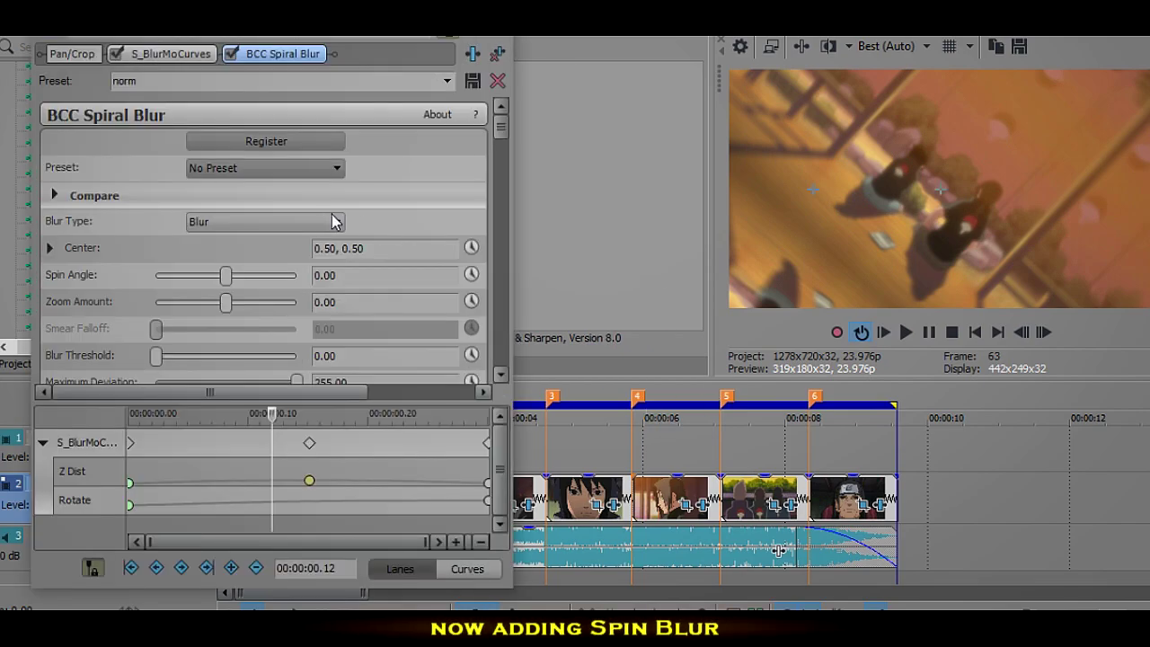
Animate the BCC Spiral Blur's Spin Angle and set it to -15 at the start of the clip
mouse_move(501, 128)
mouse_down()
mouse_move(516, 301)
mouse_move(510, 149)
mouse_up()
click(471, 215)
drag(501, 447, 499, 492)
click(129, 500)
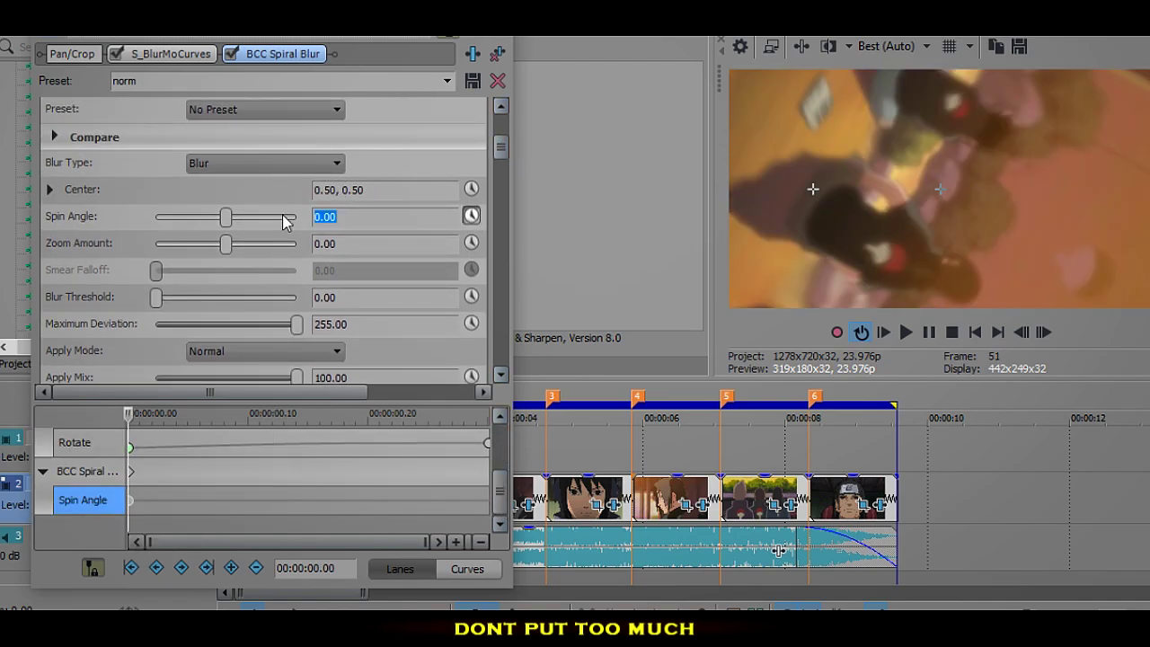
text(-20)
key(Return)
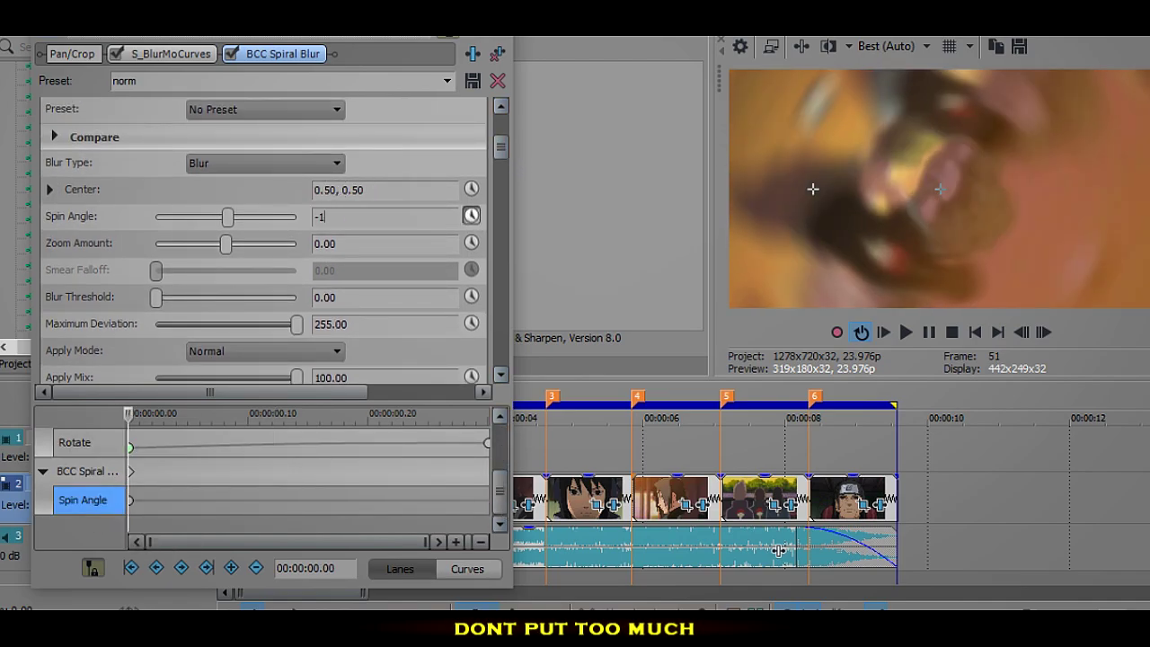
Add a Spin Angle keyframe of 0, move it to the clip's end and play back the result
click(1044, 332)
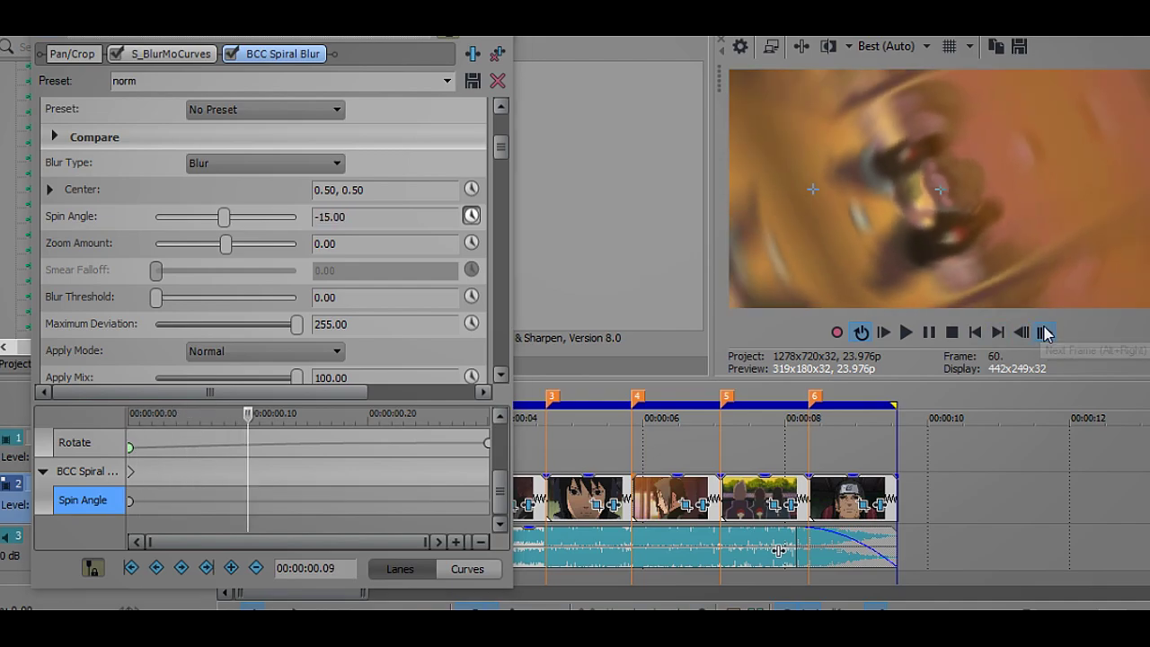
text(0)
key(Return)
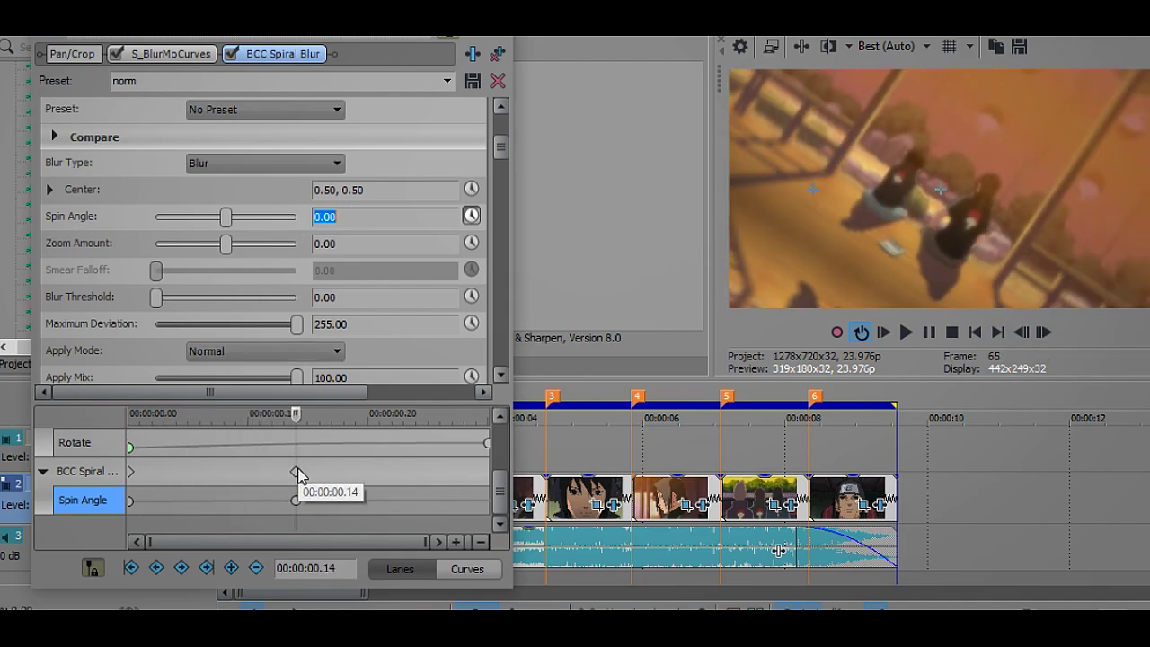
drag(297, 472, 485, 476)
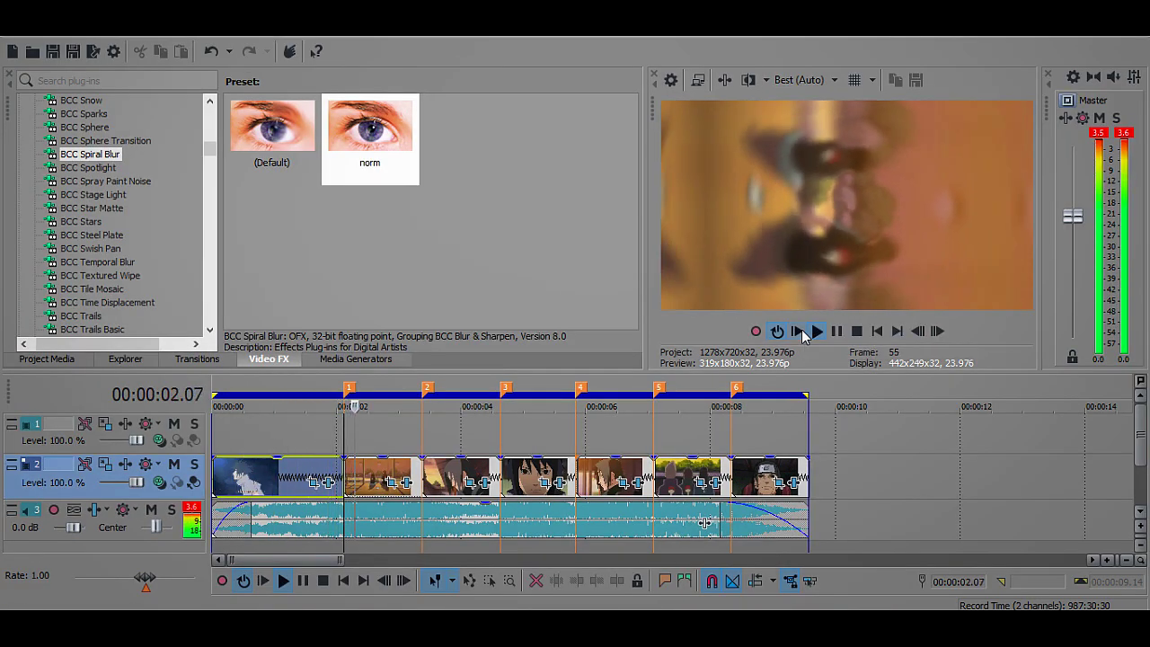
click(834, 330)
Find the S_Shake effect and apply its Y shake preset to the second clip
click(387, 476)
scroll(110, 199, down, 4)
drag(210, 152, 210, 237)
scroll(167, 250, down, 4)
scroll(166, 247, down, 20)
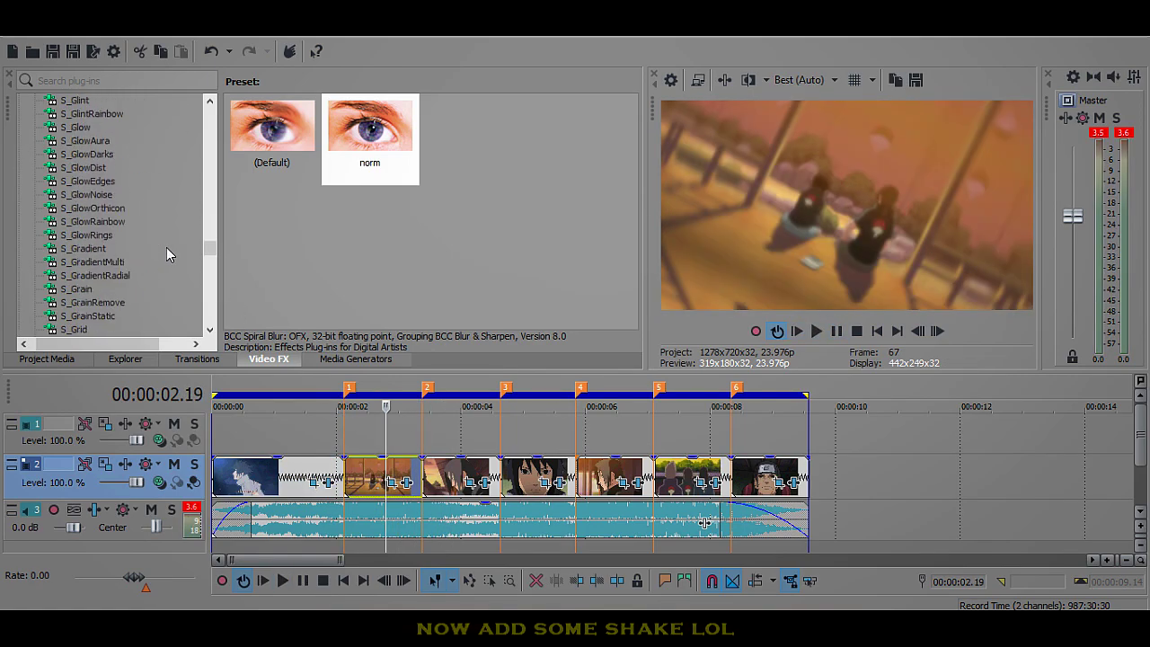
click(82, 290)
drag(410, 235, 374, 463)
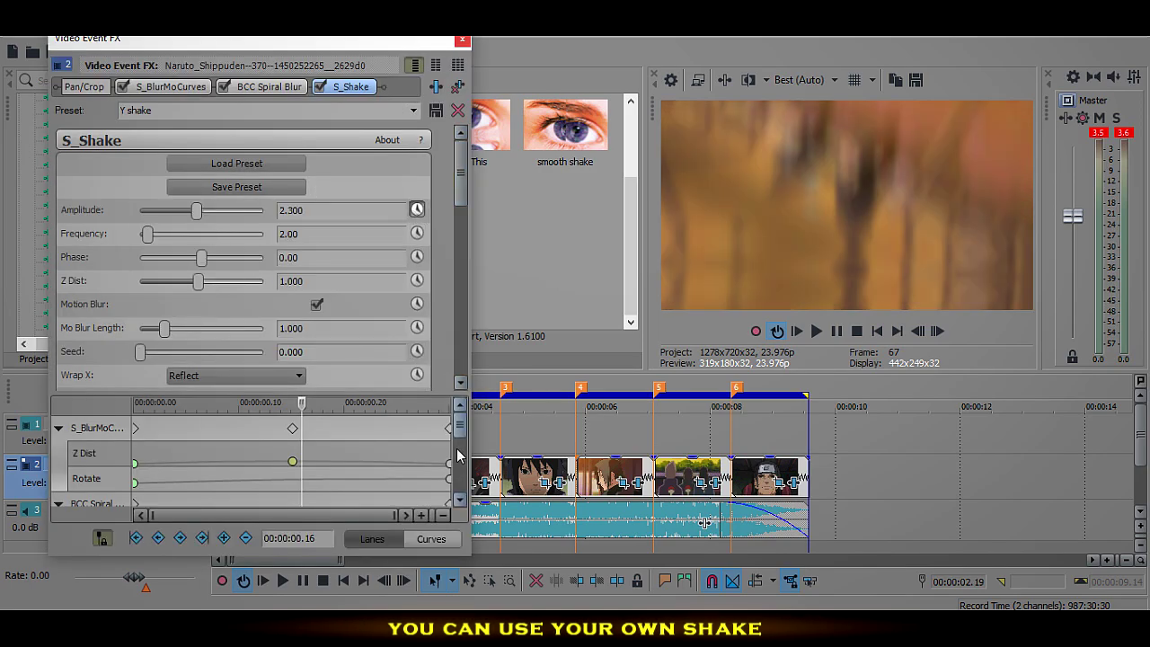
Keyframe the shake's Amplitude down to its minimum at the clip's end and set its first keyframe to Fast Fade
drag(459, 427, 459, 486)
click(375, 479)
drag(196, 211, 139, 211)
drag(375, 454, 460, 457)
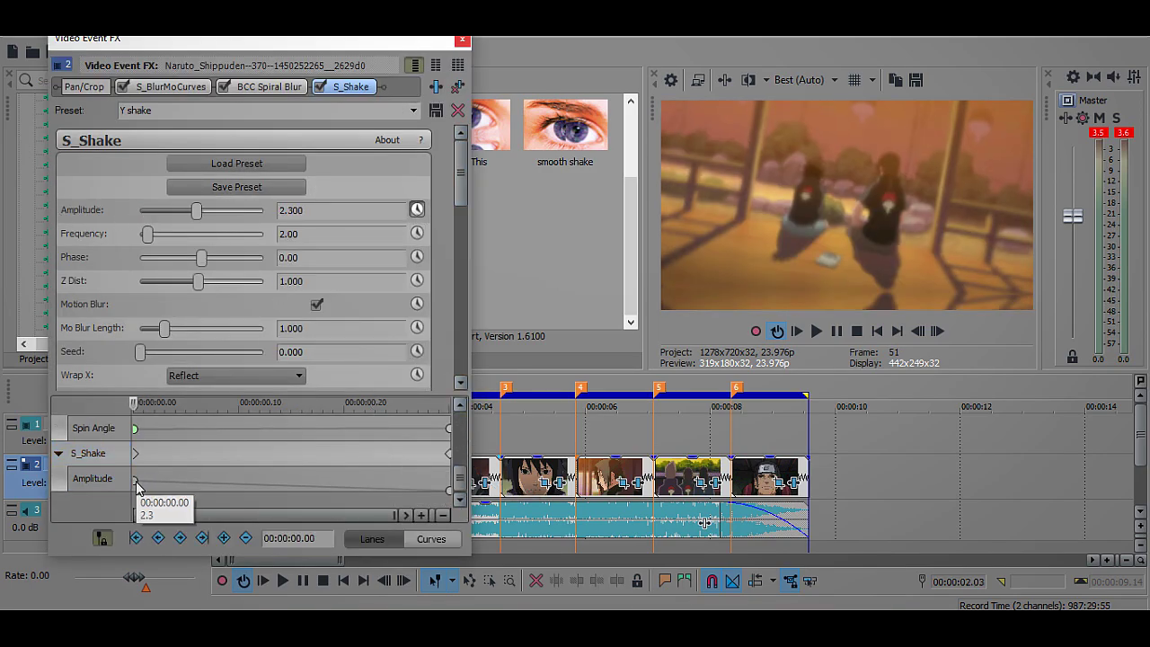
right_click(136, 486)
click(187, 368)
Play back the shaken clip and move S_Shake ahead of BCC Spiral Blur in the effect chain
click(796, 330)
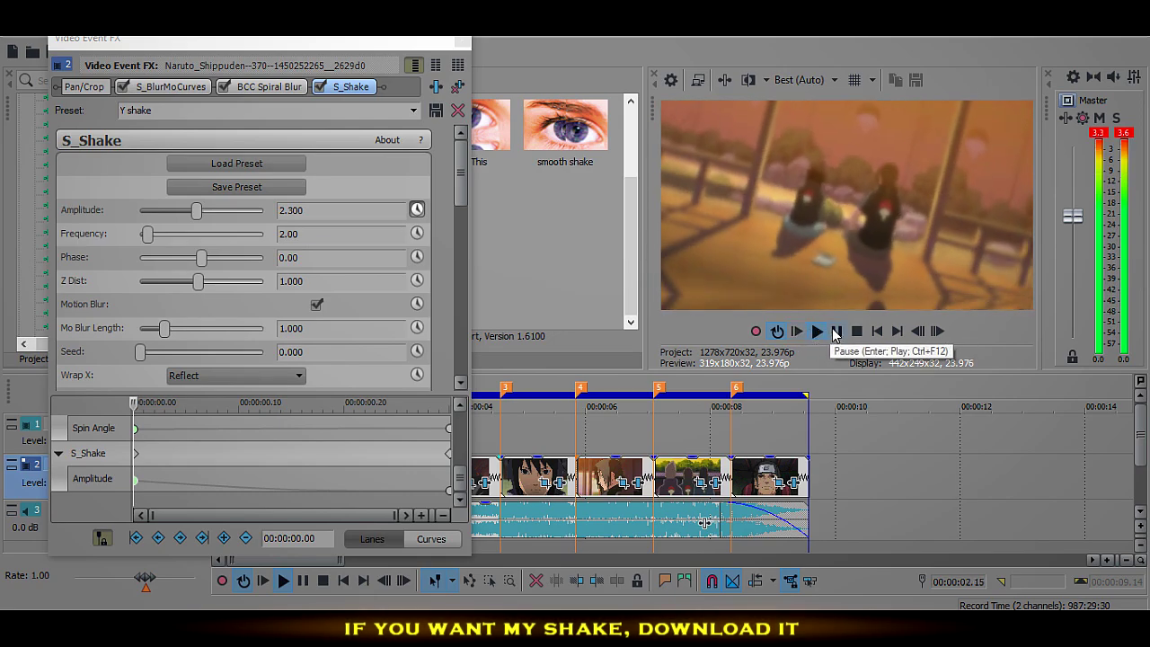
click(837, 332)
drag(354, 87, 136, 87)
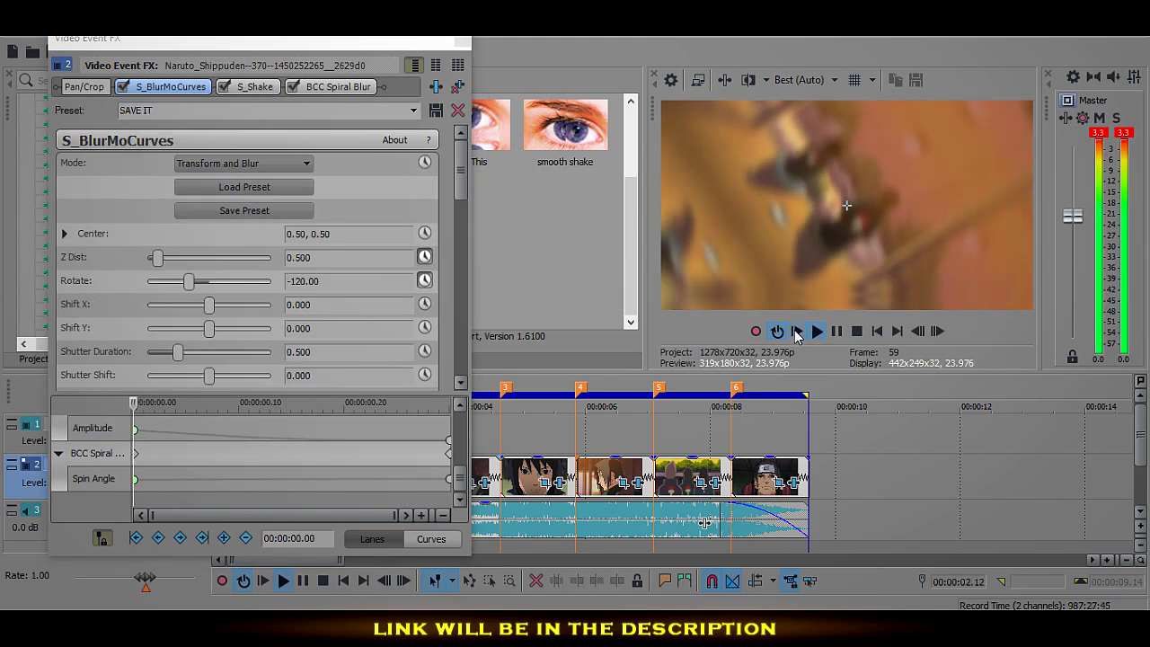
click(461, 41)
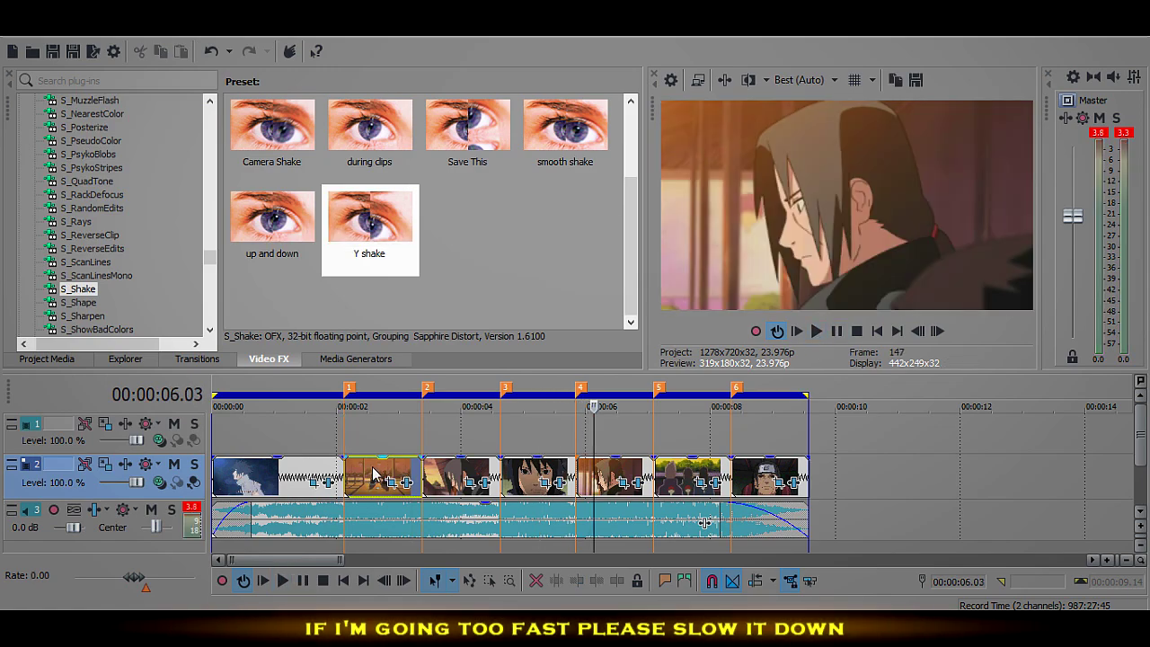
Apply the Y shake preset to the third clip and fade its Amplitude to the minimum, with a Fast Fade first keyframe
drag(375, 474, 352, 484)
drag(485, 500, 483, 497)
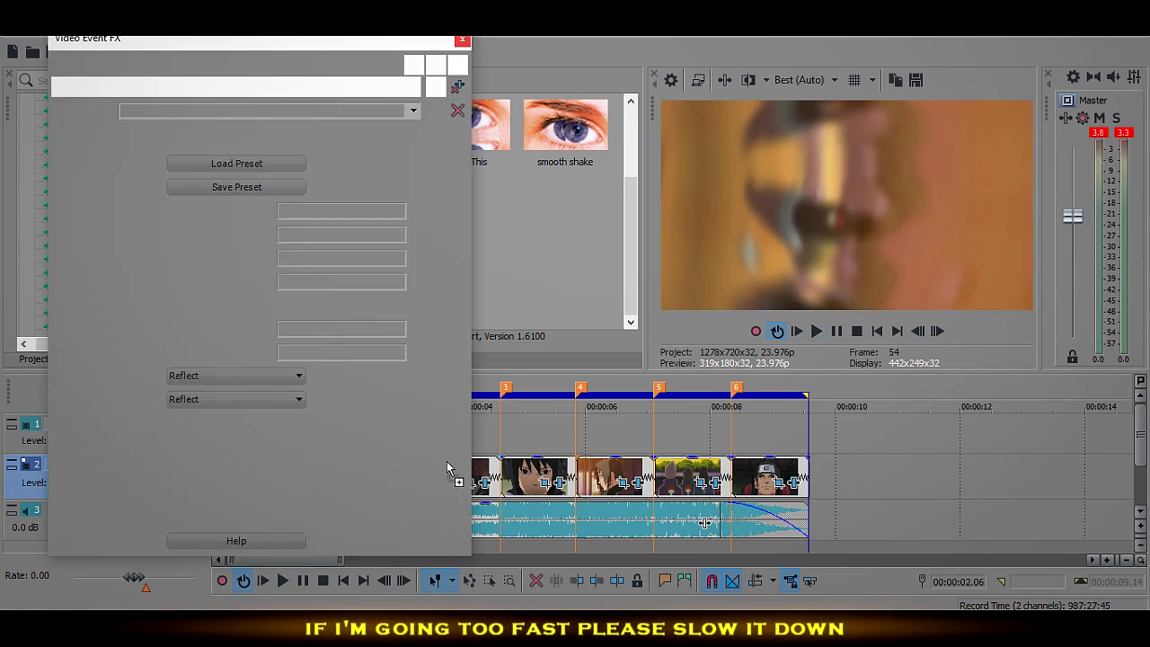
click(313, 564)
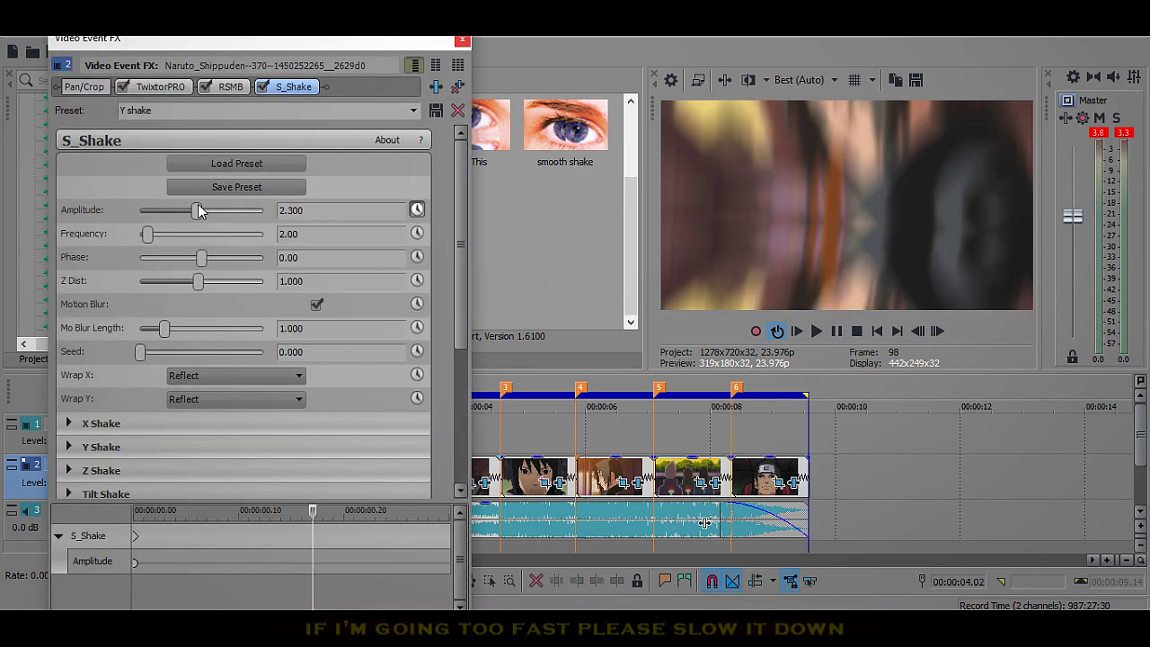
drag(197, 210, 140, 210)
right_click(135, 563)
click(219, 456)
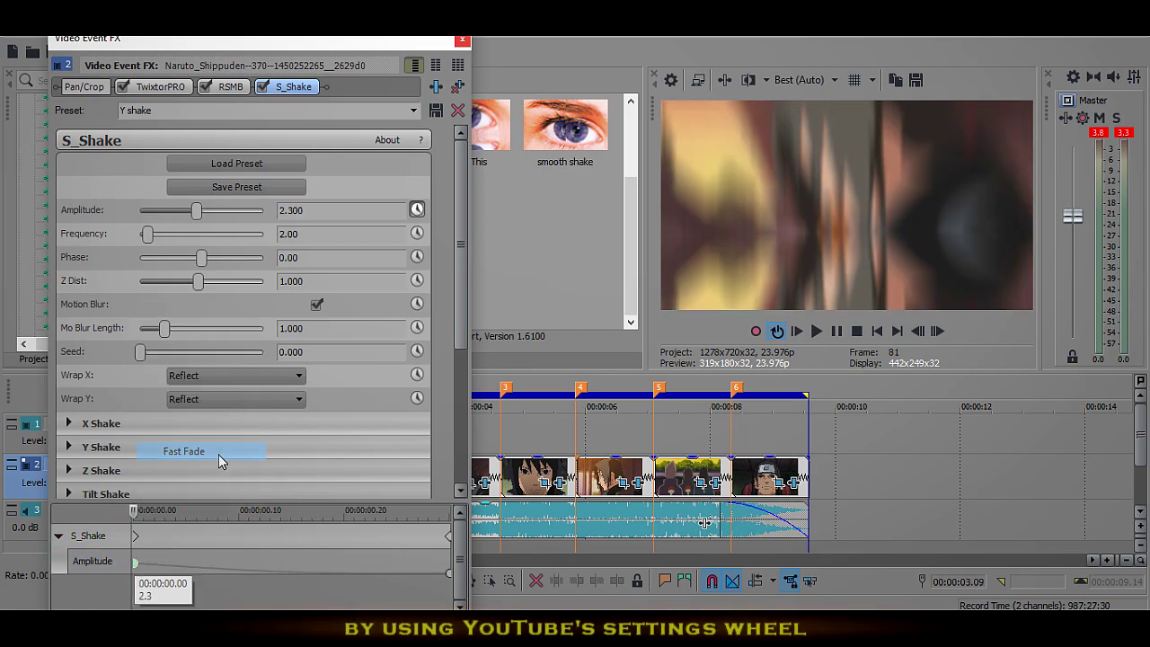
click(462, 39)
Apply the SAVE IT preset of S_BlurMoCurves to the third clip
click(434, 478)
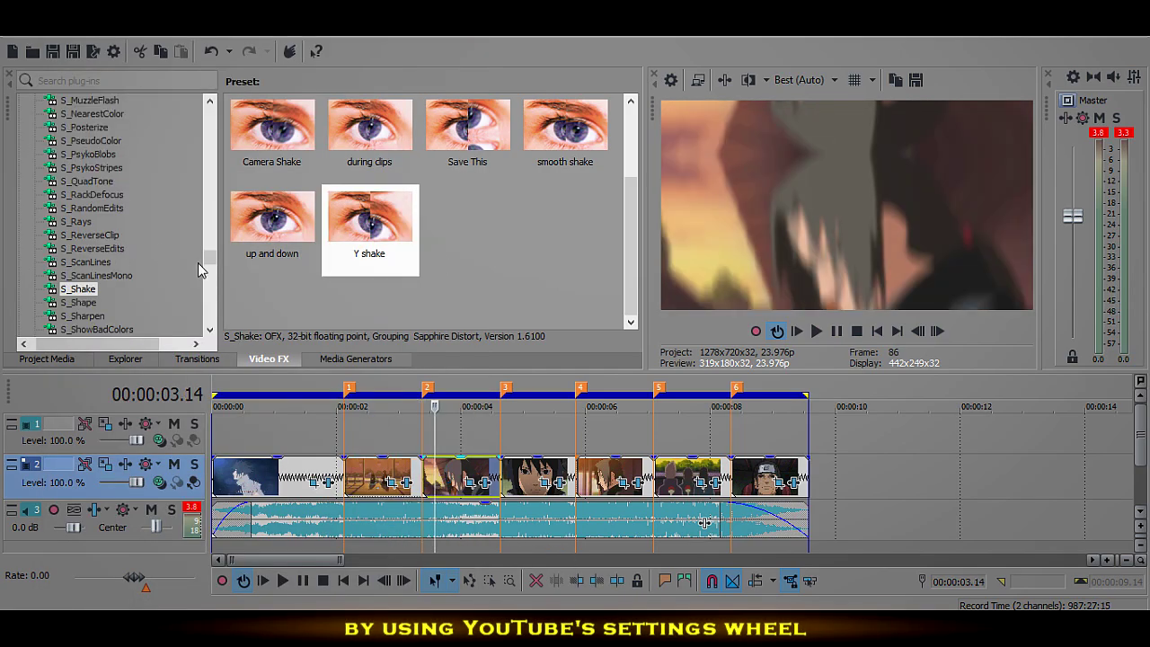
scroll(191, 267, up, 15)
drag(199, 165, 201, 234)
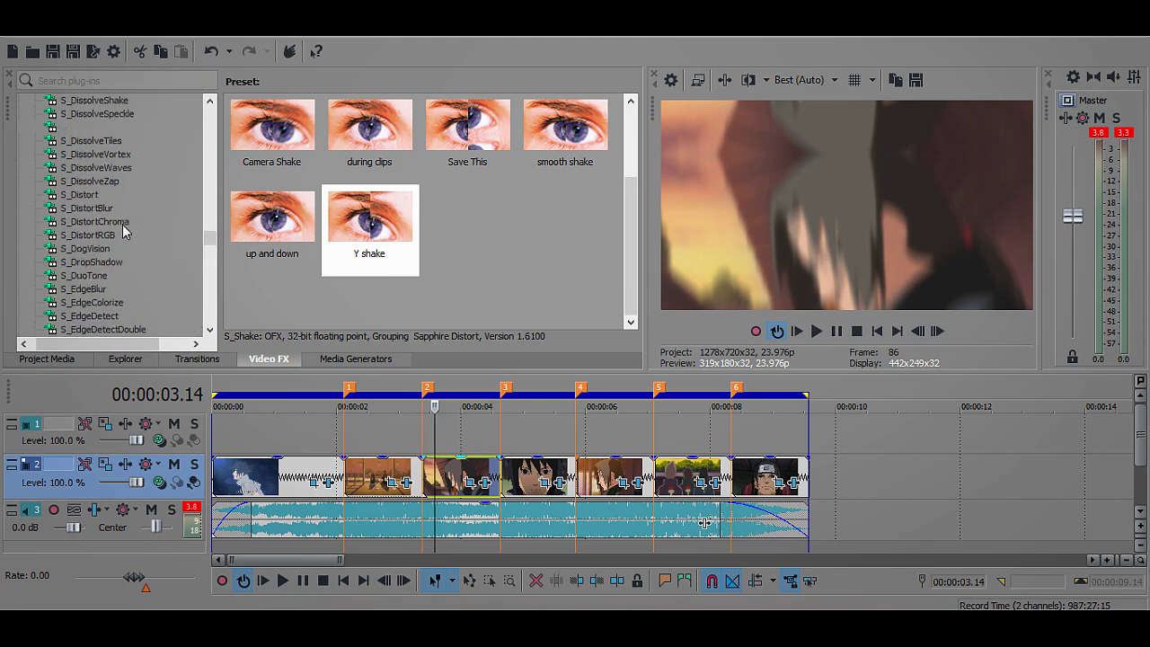
click(108, 194)
double_click(476, 152)
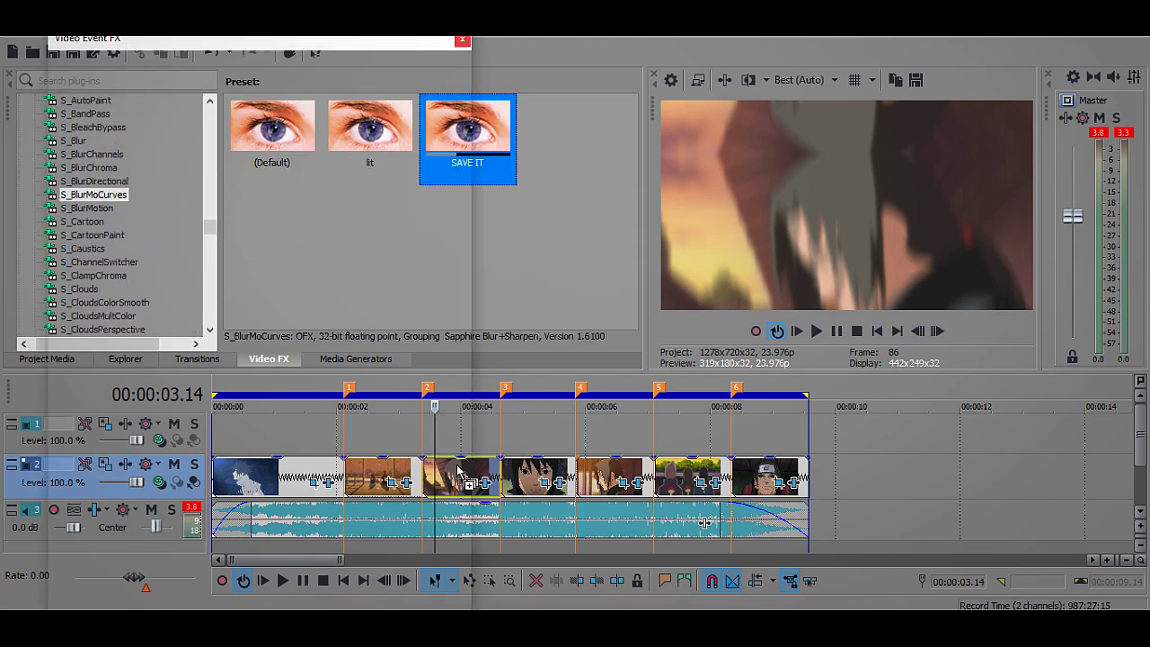
mouse_move(349, 39)
mouse_down()
mouse_move(351, 115)
mouse_move(353, 27)
mouse_up()
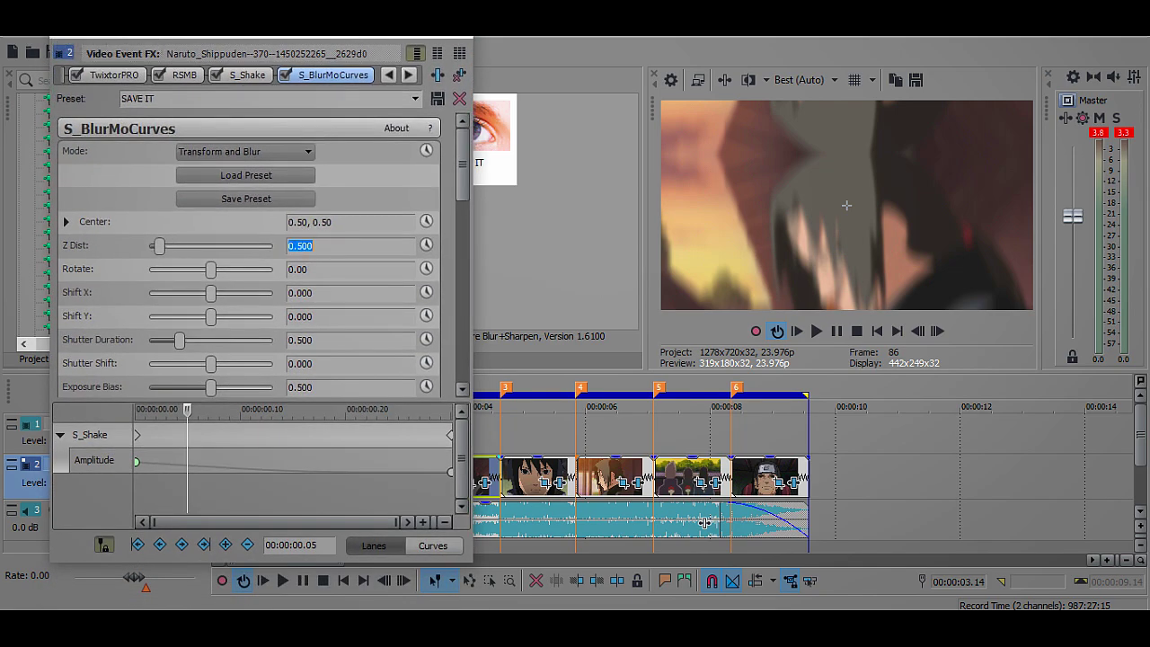
Keyframe Z Dist from 0.5 at the third clip's start to 1 at 00:00:00.15, with a Fast Fade first keyframe
click(426, 246)
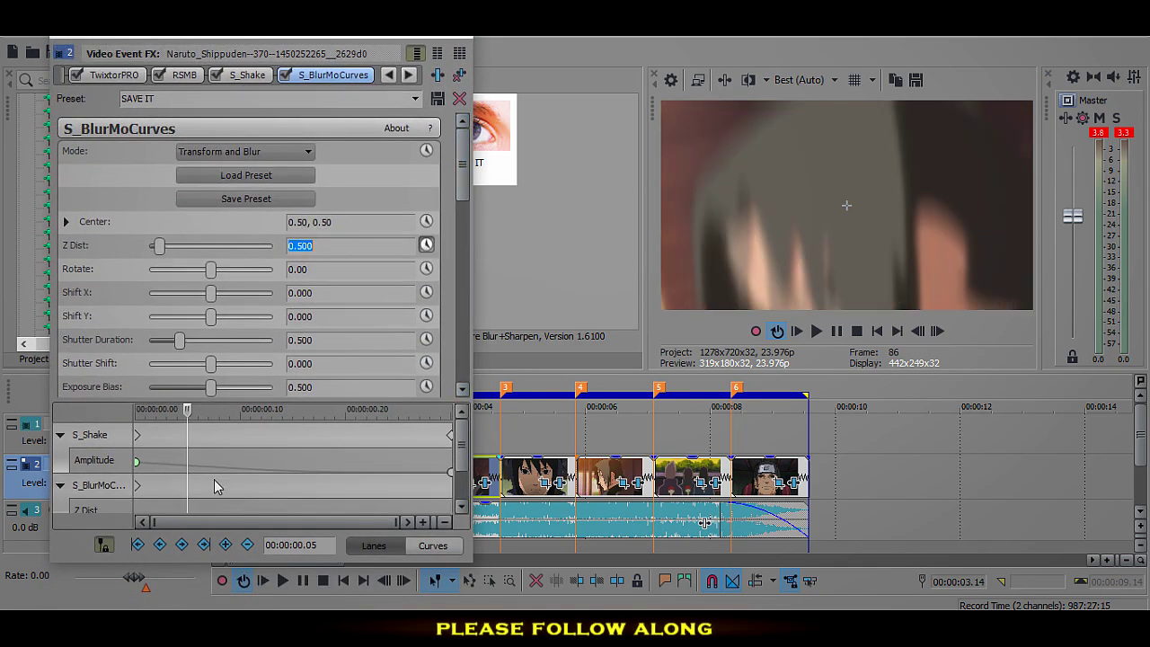
scroll(466, 446, down, 1)
click(292, 490)
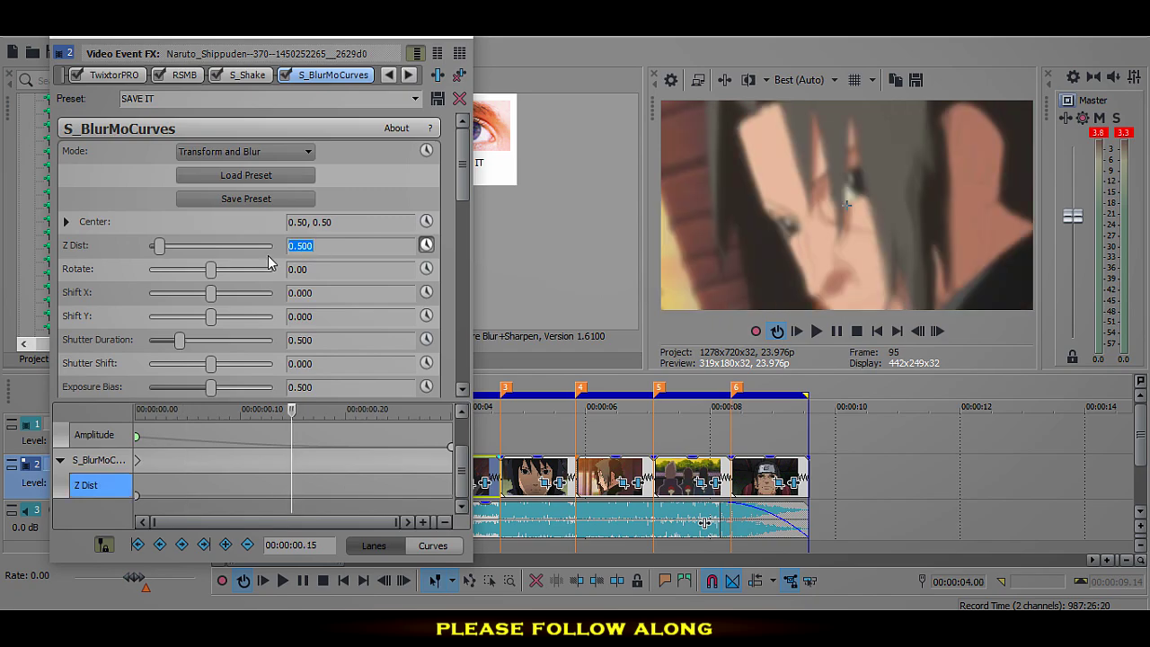
text(1)
key(Return)
right_click(135, 494)
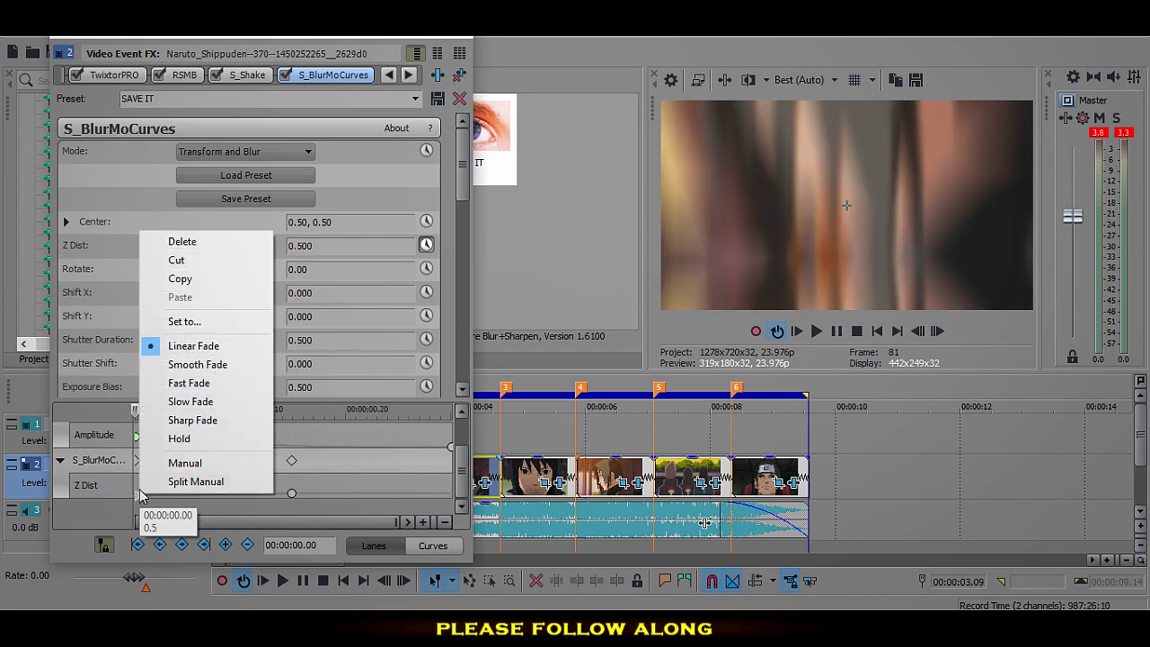
click(190, 384)
Keyframe the third clip's Rotate from -120 at the start to 0 at 00:00:00.22
text(-120)
key(Return)
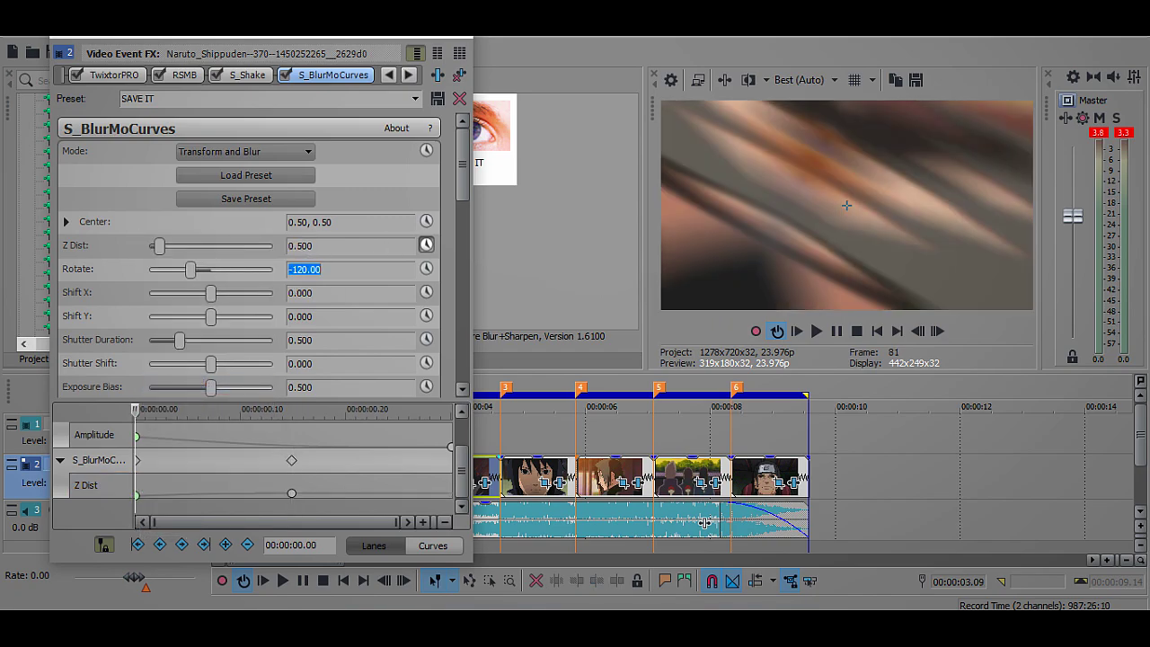
click(426, 269)
drag(464, 476, 461, 520)
click(367, 491)
drag(327, 270, 241, 287)
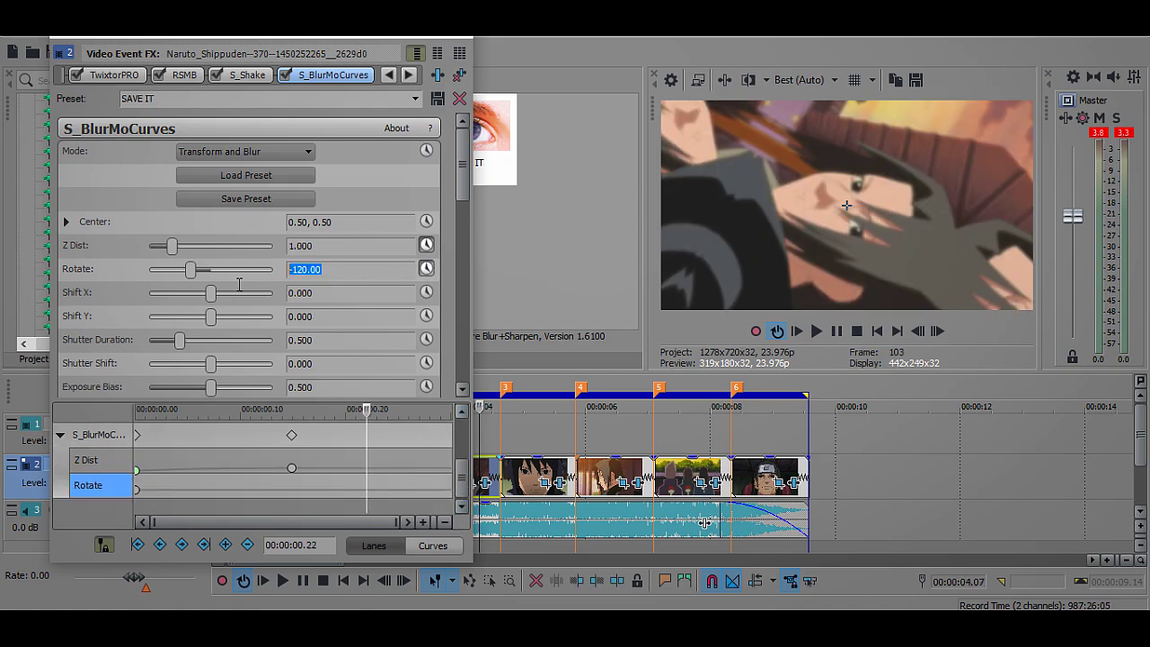
text(0)
key(Return)
Set the first Rotate keyframe to Fast Fade and play back the spinning clip
right_click(138, 489)
click(192, 382)
click(816, 331)
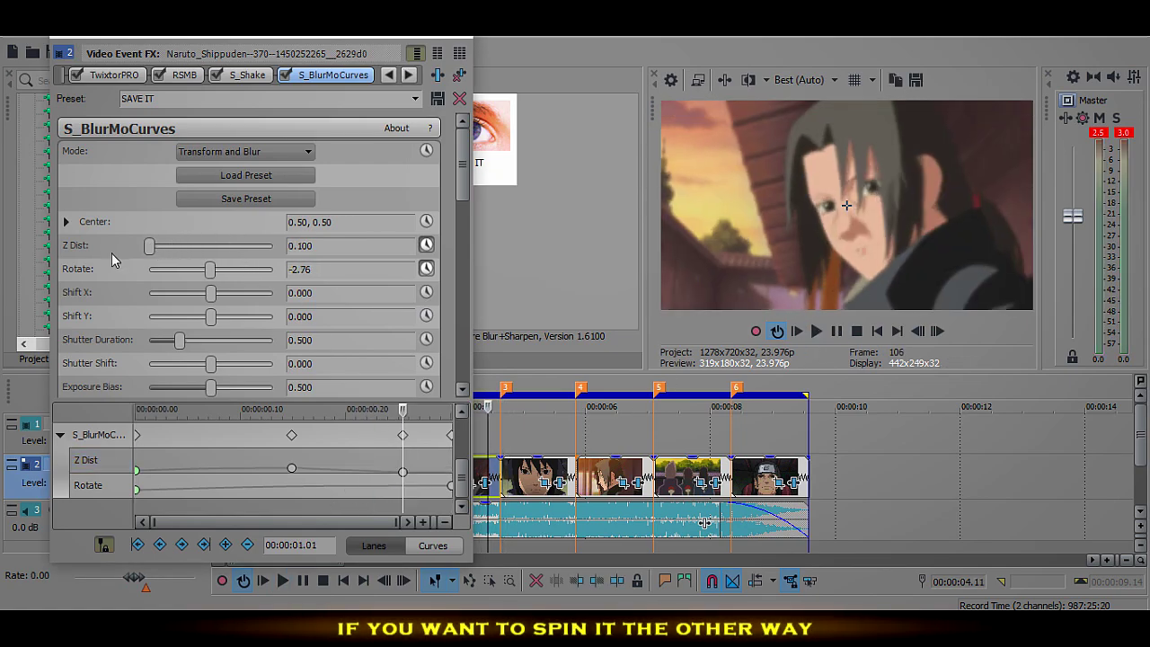
Set the Z Dist keyframe at 00:00:00.15 to Slow Fade and play back the edit
click(291, 468)
right_click(292, 468)
click(341, 376)
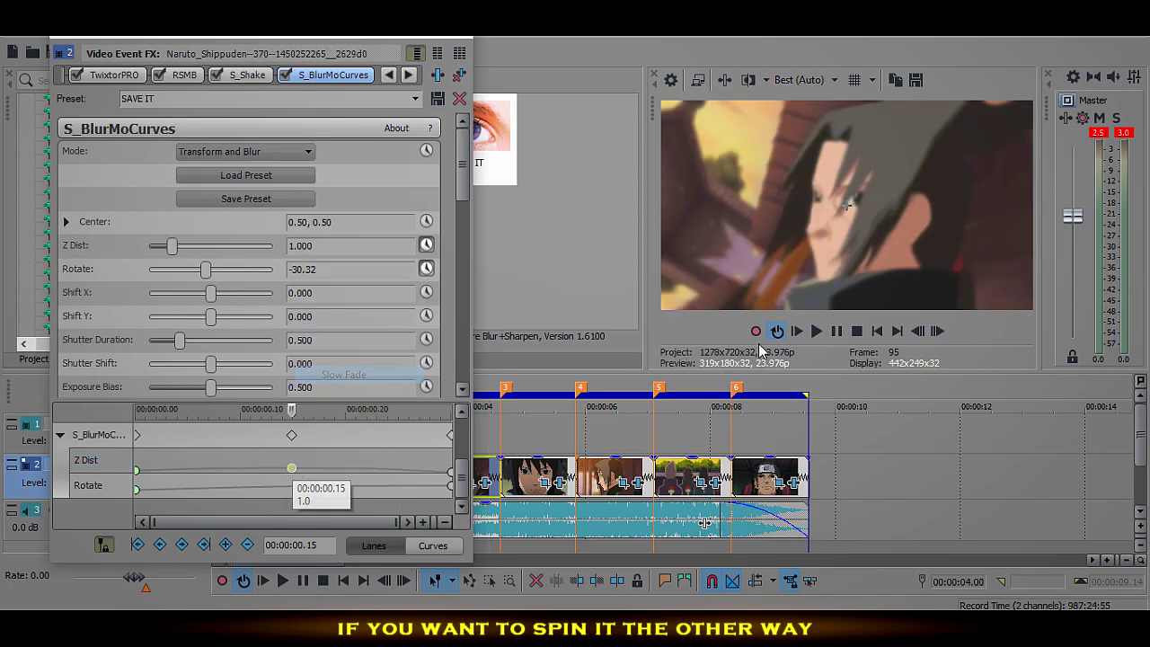
click(796, 332)
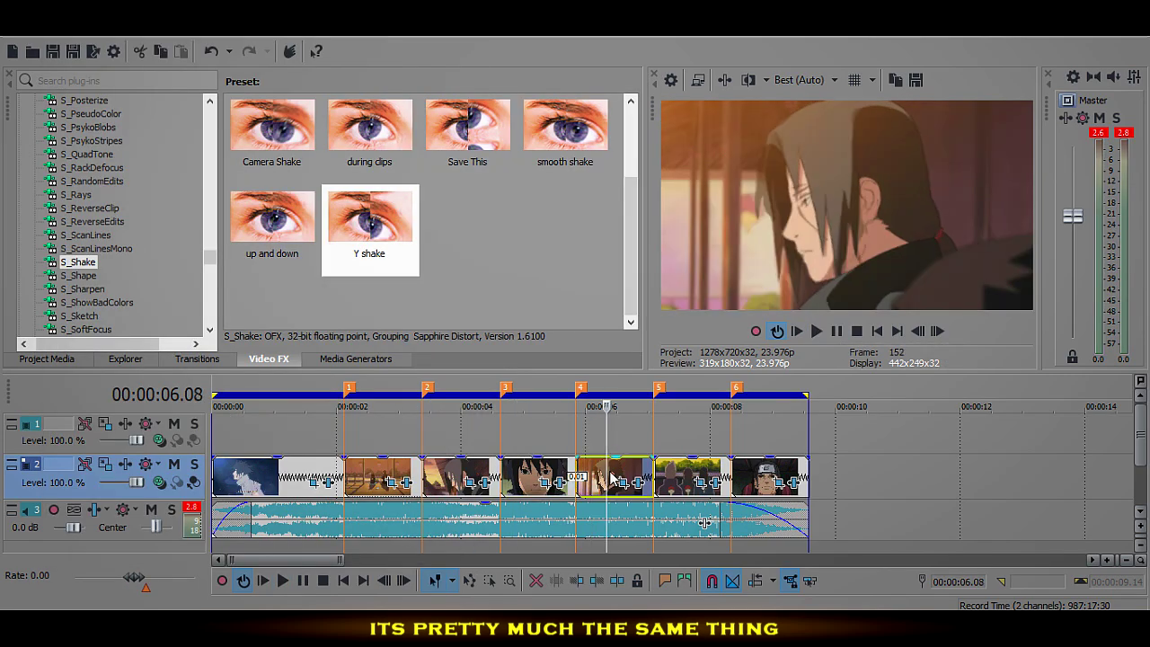
Apply the Y shake preset to the fifth clip and fade its Amplitude to the minimum, with a Fast Fade first keyframe
mouse_move(370, 220)
mouse_down()
mouse_move(562, 462)
mouse_move(612, 478)
mouse_up()
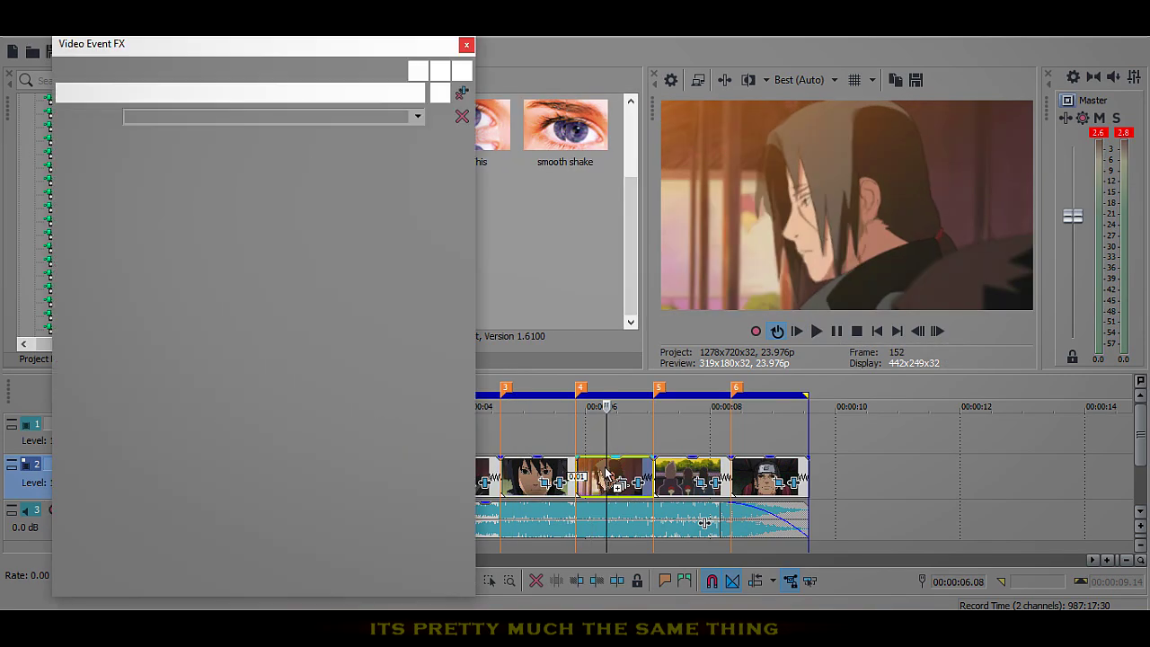
click(420, 216)
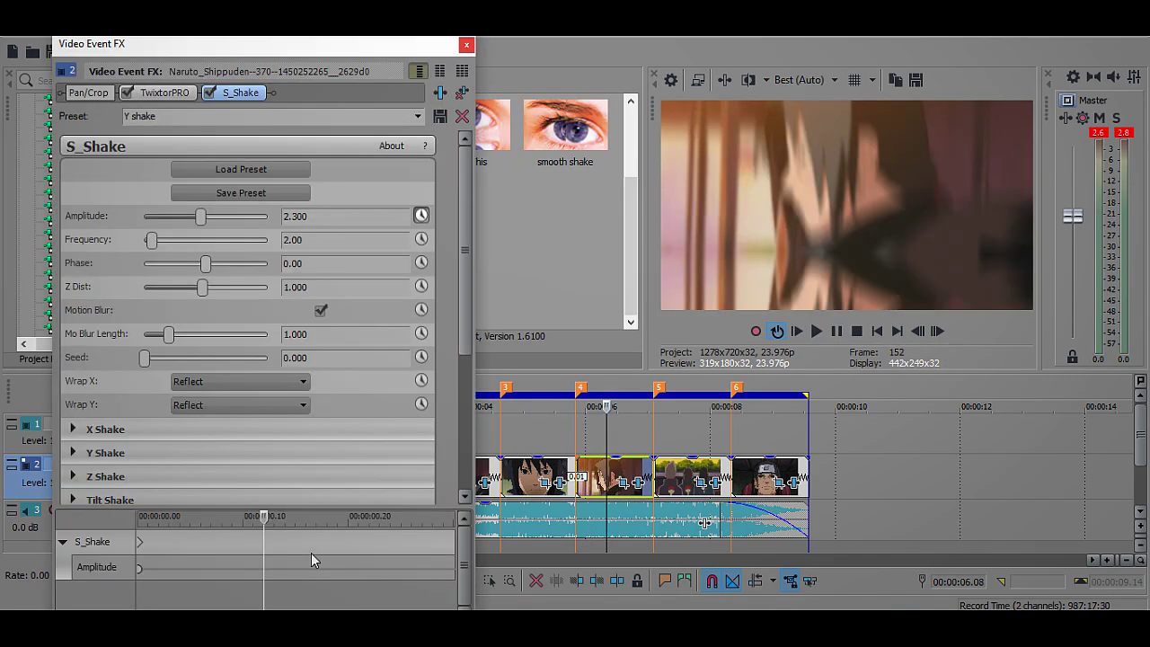
drag(208, 216, 139, 217)
drag(420, 542, 462, 543)
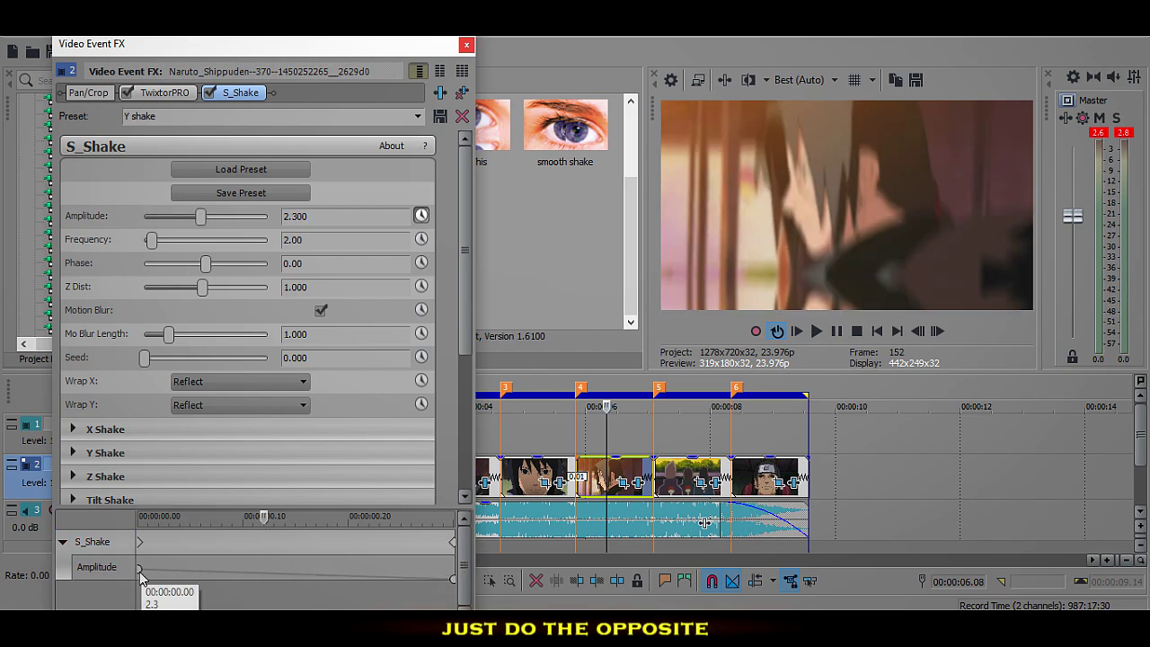
right_click(140, 569)
click(199, 461)
click(466, 45)
Apply the S_BlurMoCurves SAVE IT preset to the fifth clip and animate it from Z Dist 0.5 and Rotate 120
drag(209, 258, 208, 229)
mouse_move(461, 144)
mouse_down()
mouse_move(626, 505)
mouse_move(613, 478)
mouse_up()
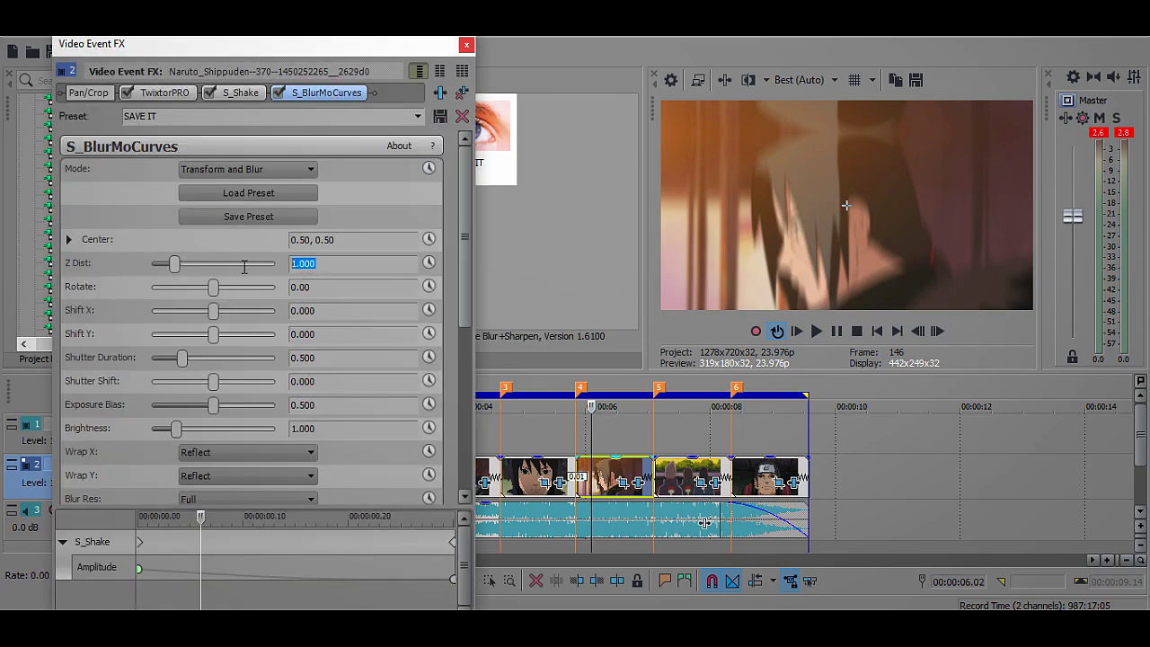
text(.5)
key(Return)
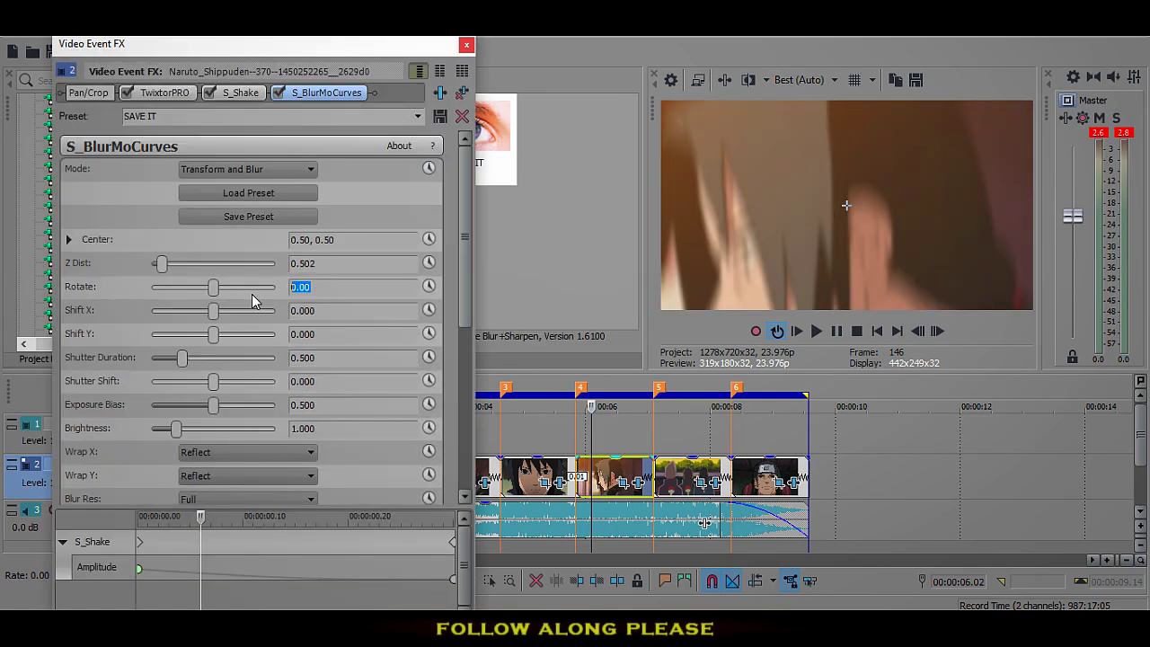
text(120)
key(Return)
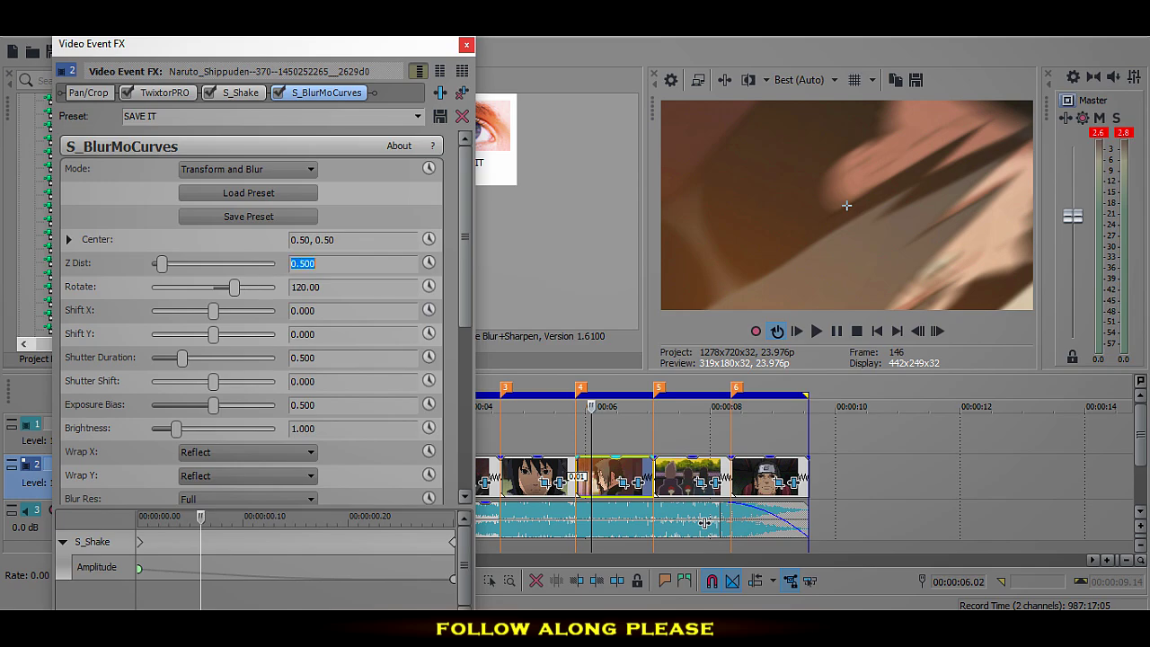
click(429, 283)
drag(382, 37, 380, 11)
Reset Rotate to its default with a keyframe at 00:00:00.22 and set the first Rotate keyframe to Fast Fade
drag(468, 421, 468, 468)
click(369, 465)
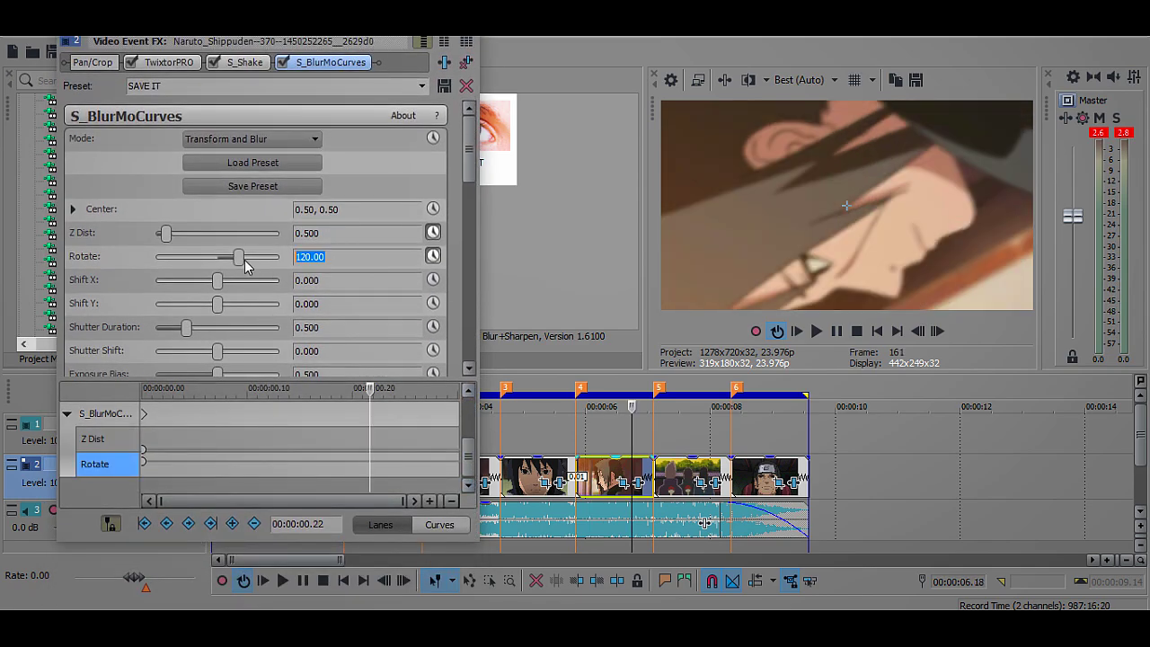
double_click(239, 259)
right_click(143, 464)
click(191, 350)
Keyframe the fifth clip's Z Dist to 1 at 00:00:00.15 and down to its minimum near the clip's end
click(260, 245)
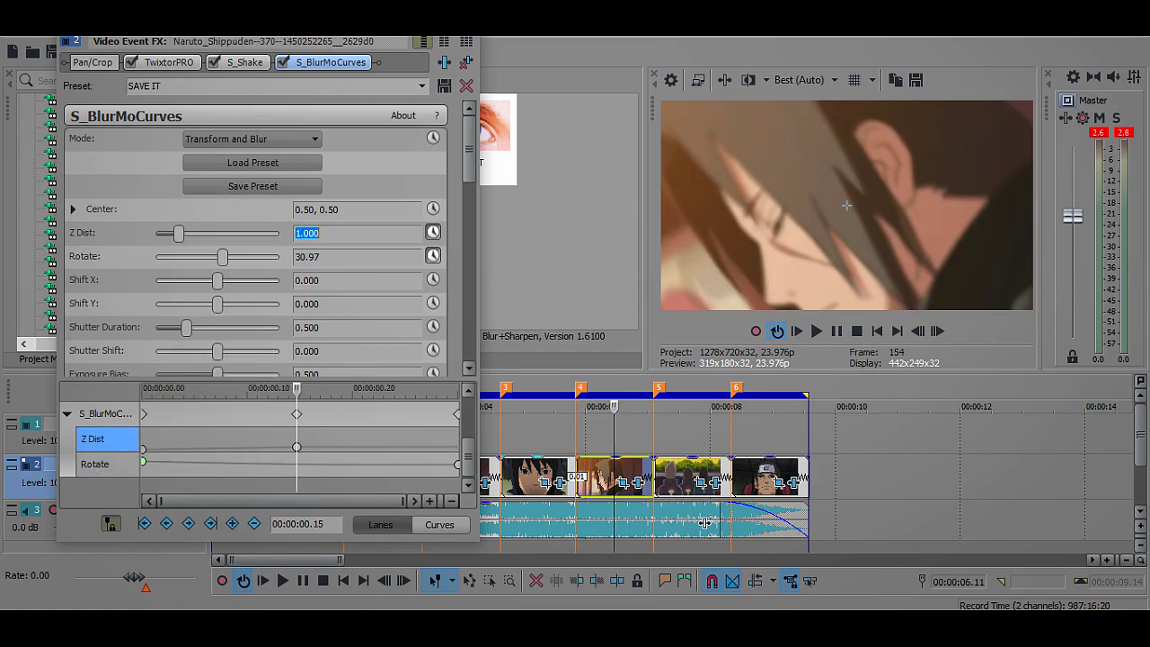
click(397, 390)
drag(179, 234, 153, 233)
Move the middle Z Dist keyframe to 00:00:00.16 with Slow Fade and change the first Z Dist keyframe's fade type
click(297, 446)
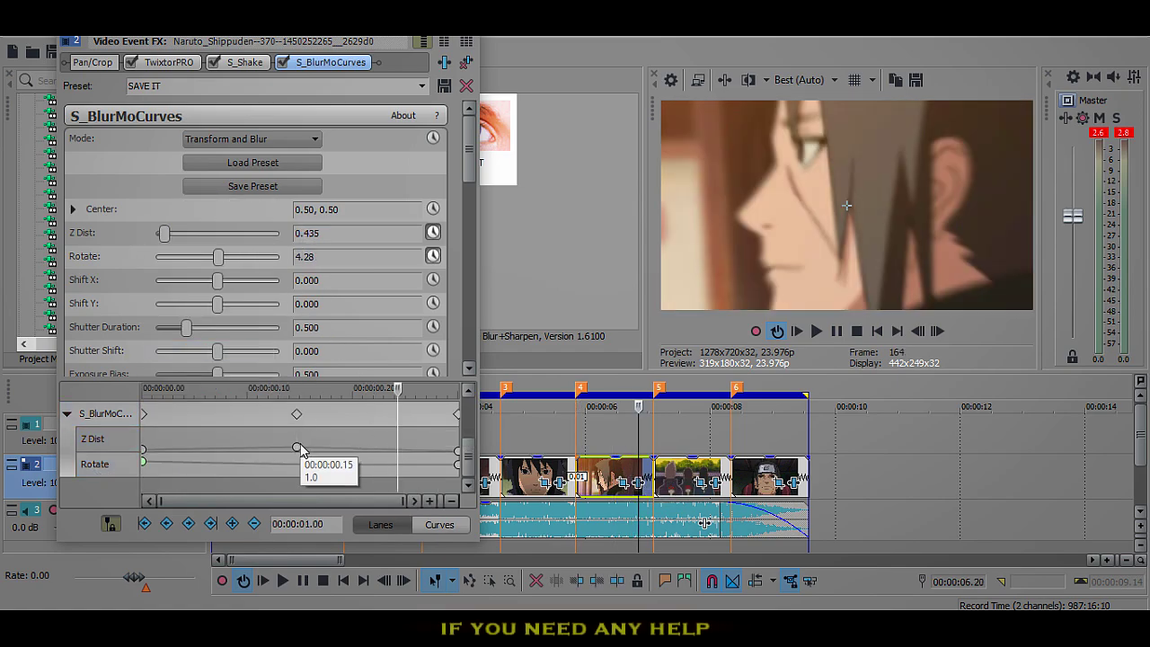
right_click(296, 448)
click(360, 352)
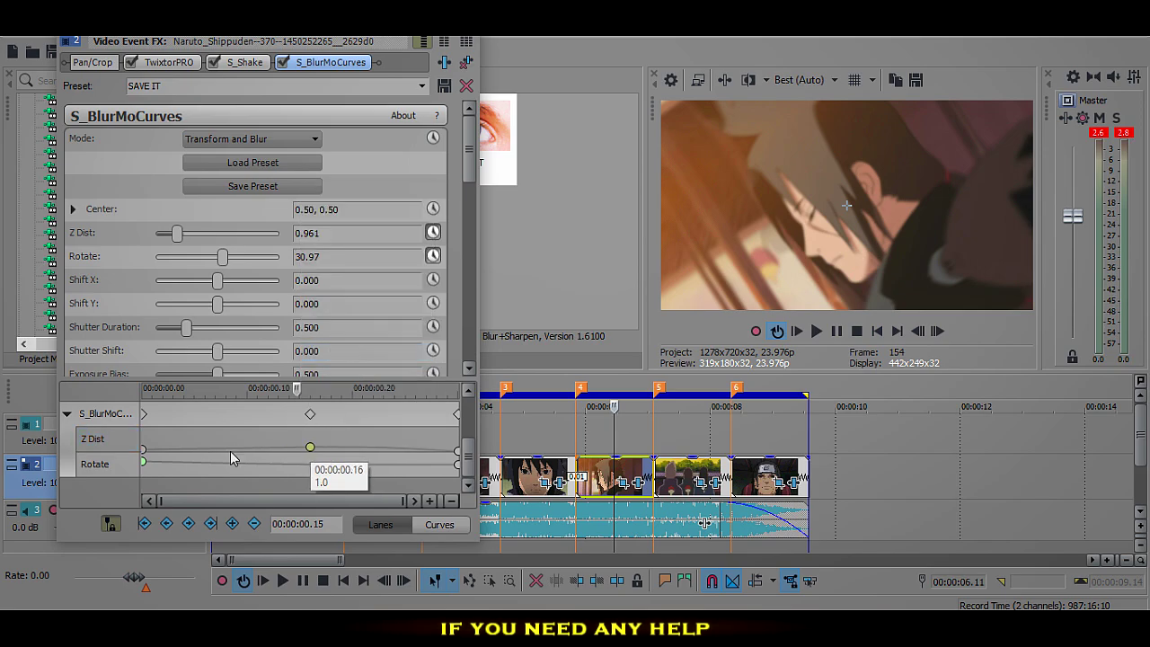
click(144, 451)
right_click(144, 452)
key(Escape)
right_click(144, 451)
click(231, 354)
click(466, 42)
Find BCC Spiral Blur and apply its norm preset to the fifth clip
scroll(131, 262, up, 7)
drag(212, 196, 213, 155)
scroll(168, 180, up, 6)
scroll(120, 162, up, 1)
click(115, 142)
drag(370, 135, 612, 486)
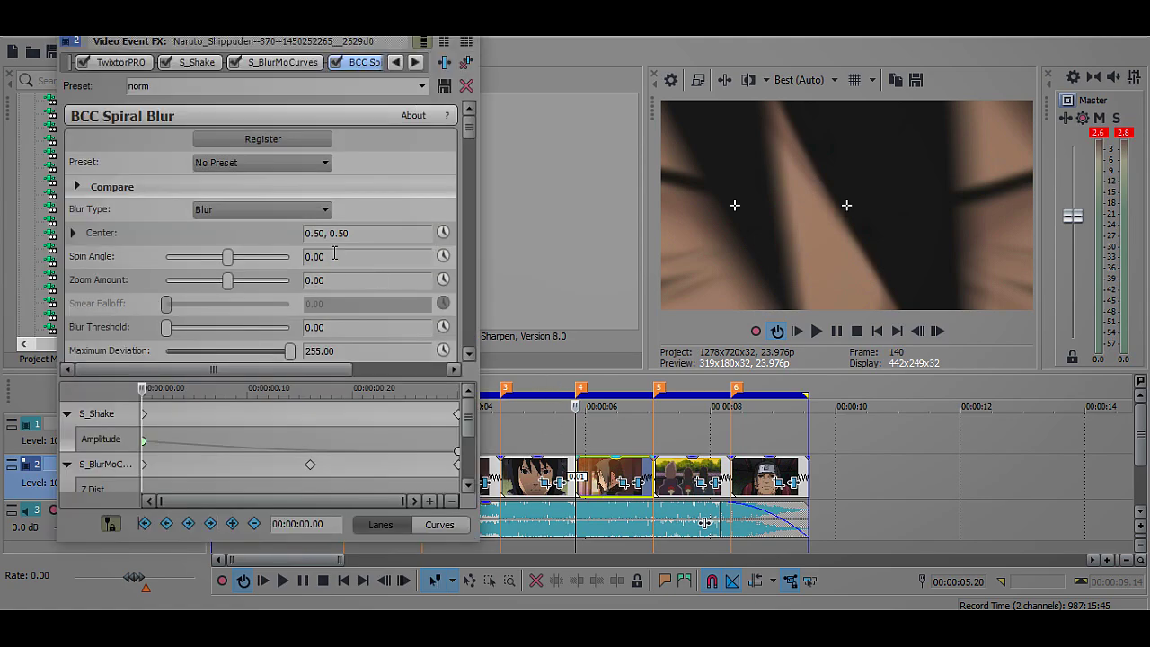
Keyframe the Spin Angle from 20 at the fifth clip's start to 0 at 00:00:01.00
text(20)
key(Return)
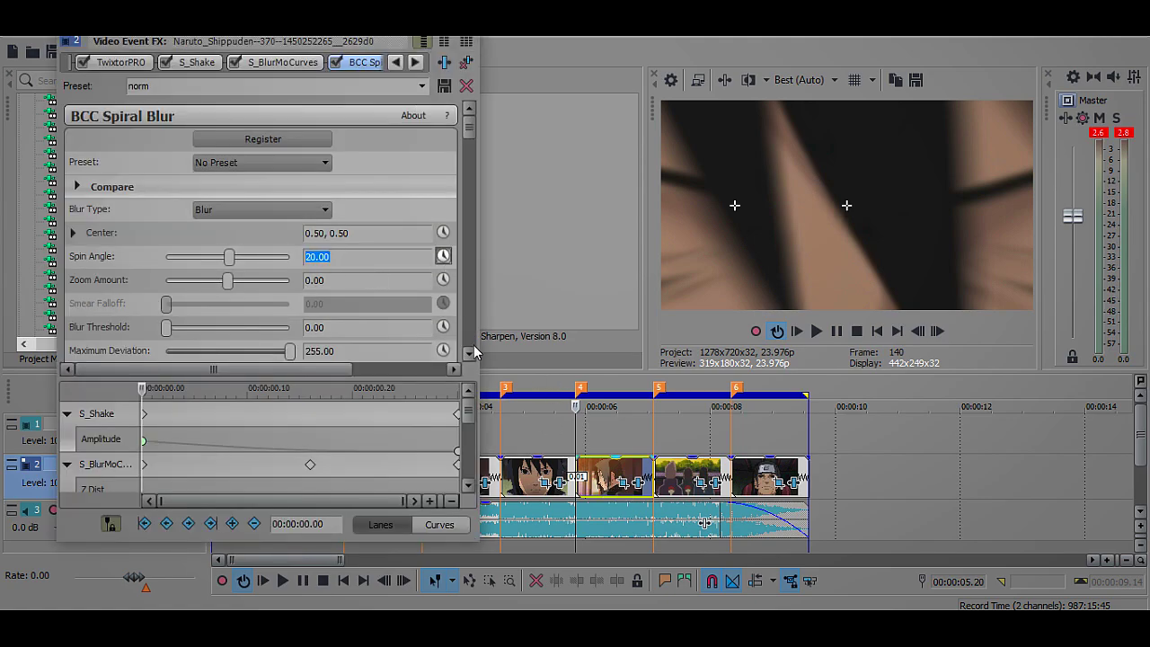
drag(469, 412, 460, 487)
drag(348, 264, 244, 262)
text(0)
key(Return)
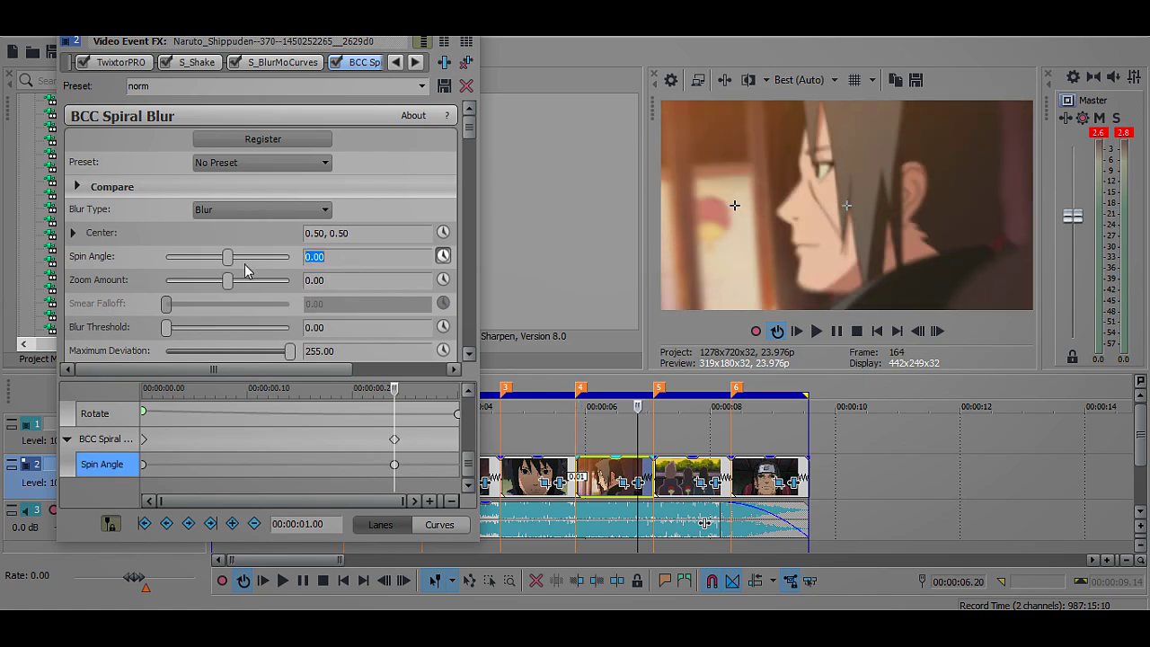
Set the first Spin Angle keyframe to 4 with Fast Fade and close the effect settings
click(144, 466)
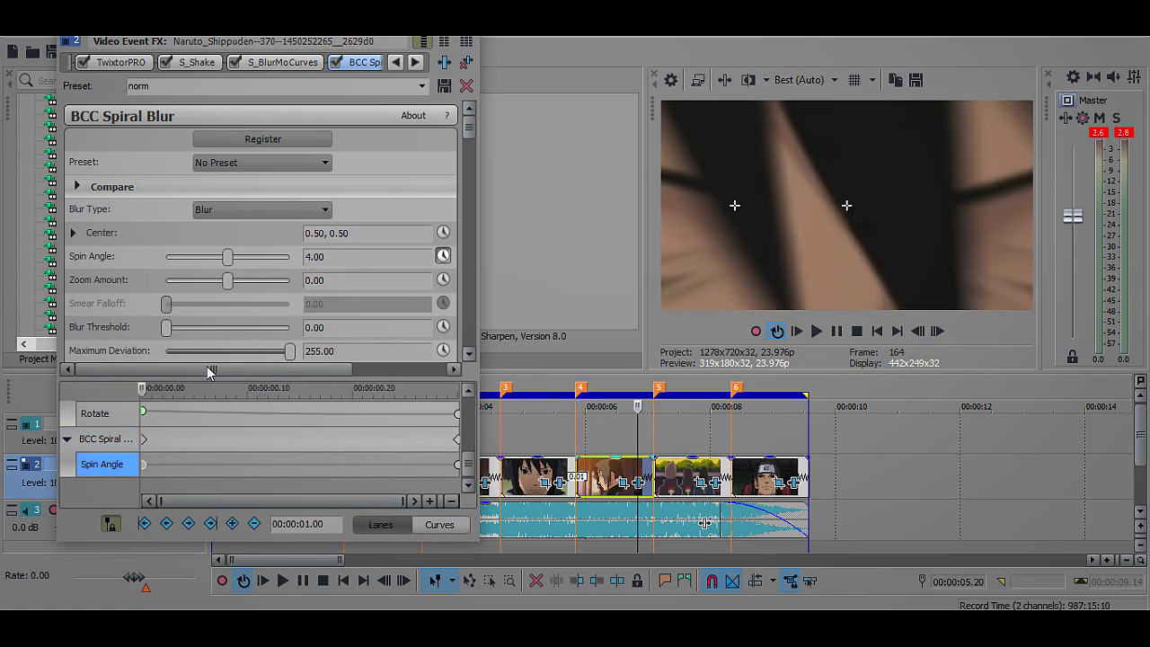
right_click(141, 466)
click(182, 356)
click(465, 24)
Play back the edit from the fourth clip to review the transition into the fifth clip
click(535, 485)
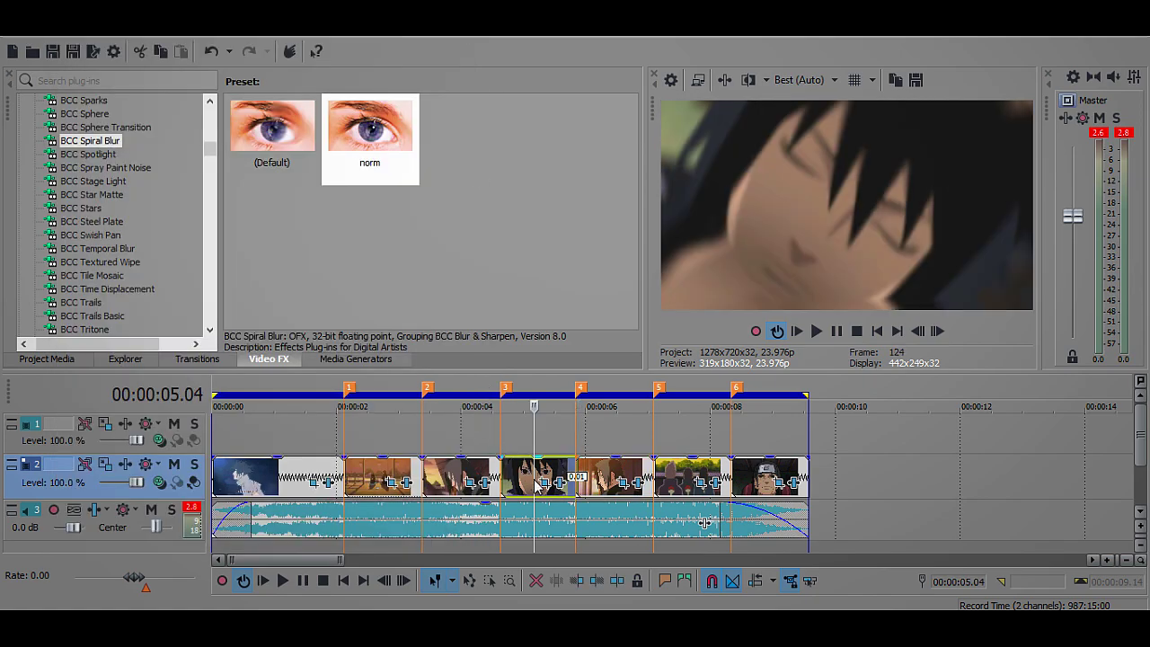
click(796, 331)
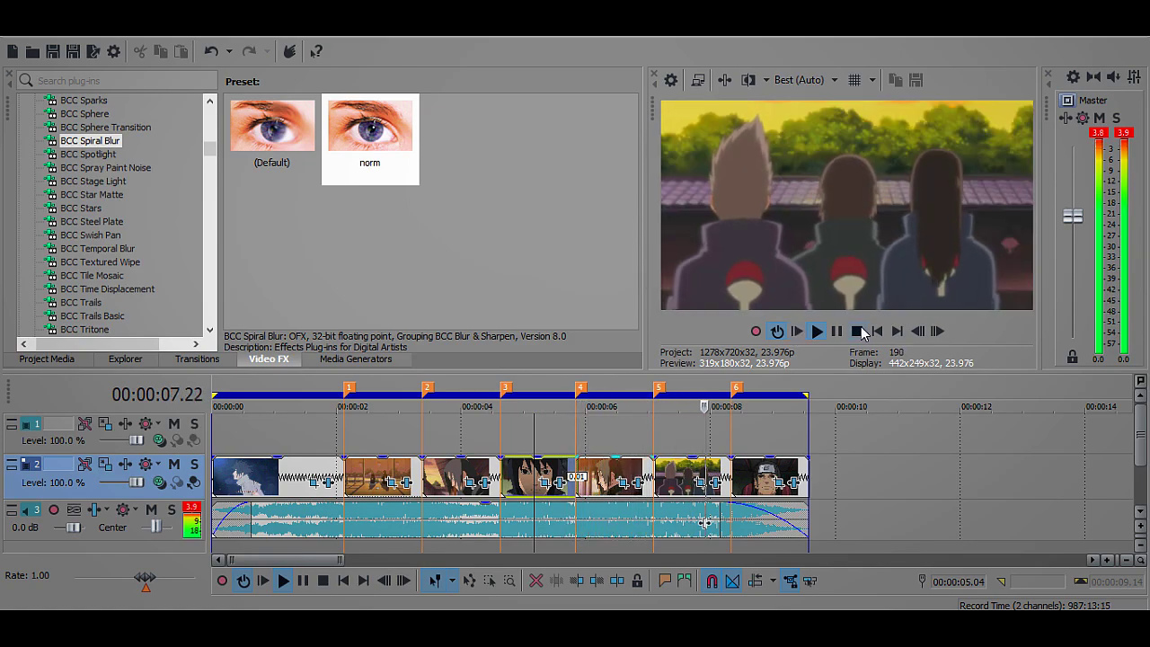
click(819, 332)
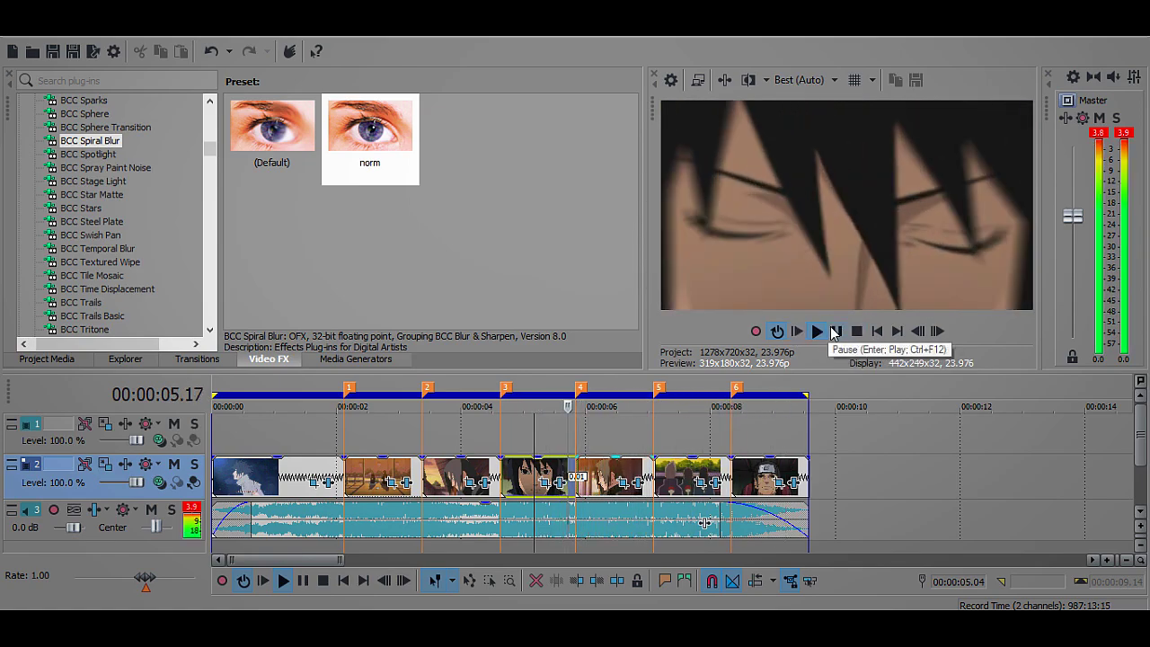